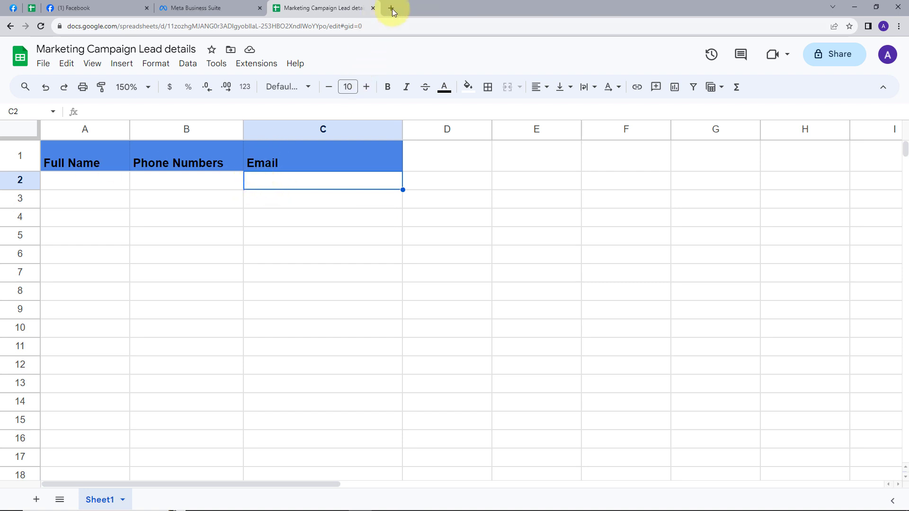
- Open pabbly.com in a new browser tab and sign in to the existing account
{"action": "left_click", "coordinate": [391, 8]}
{"action": "type", "text": "pabbly.com"}
{"action": "key", "text": "Return"}
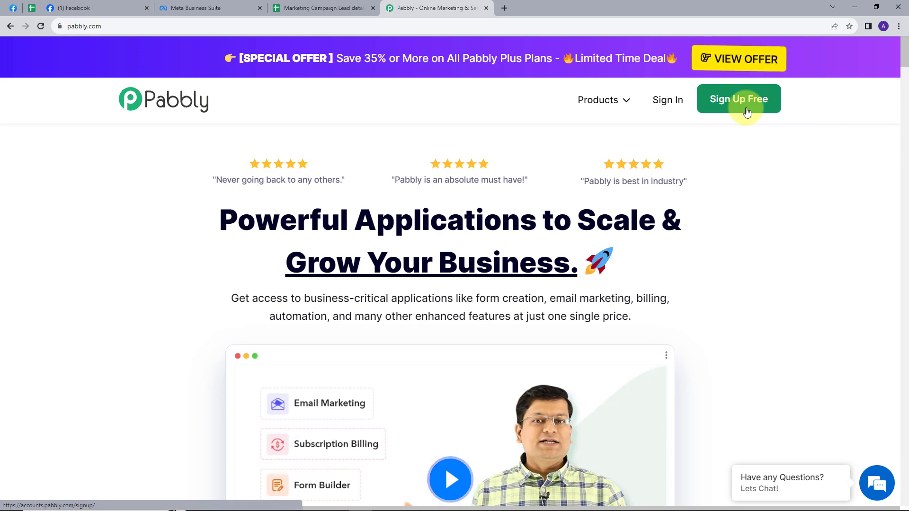
{"action": "left_click", "coordinate": [661, 103]}
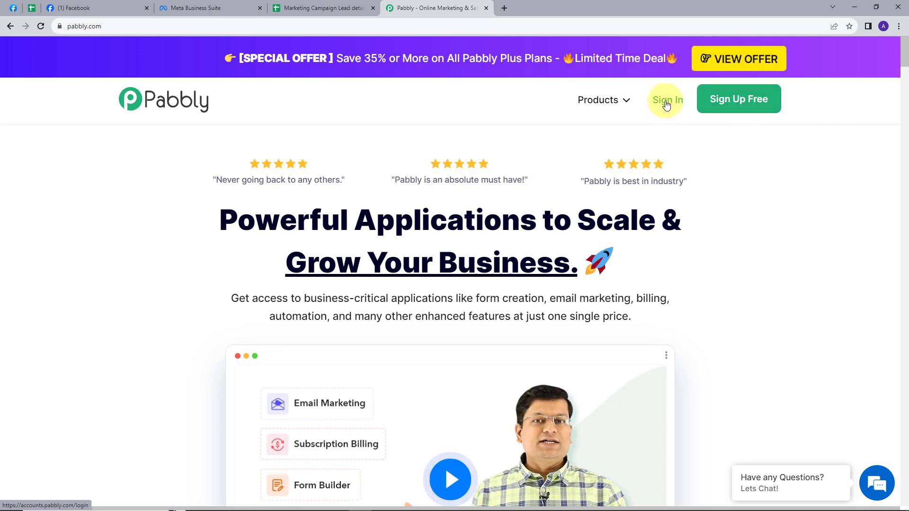
- Access Pabbly Connect from the list of all Pabbly apps
{"action": "scroll", "coordinate": [319, 160], "scroll_direction": "down", "scroll_amount": 5}
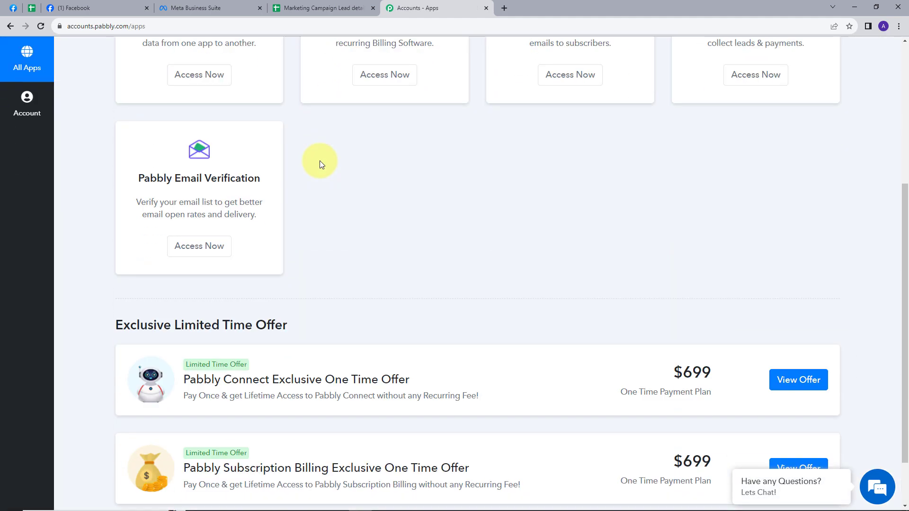
{"action": "scroll", "coordinate": [320, 160], "scroll_direction": "up", "scroll_amount": 5}
{"action": "scroll", "coordinate": [320, 160], "scroll_direction": "down", "scroll_amount": 1}
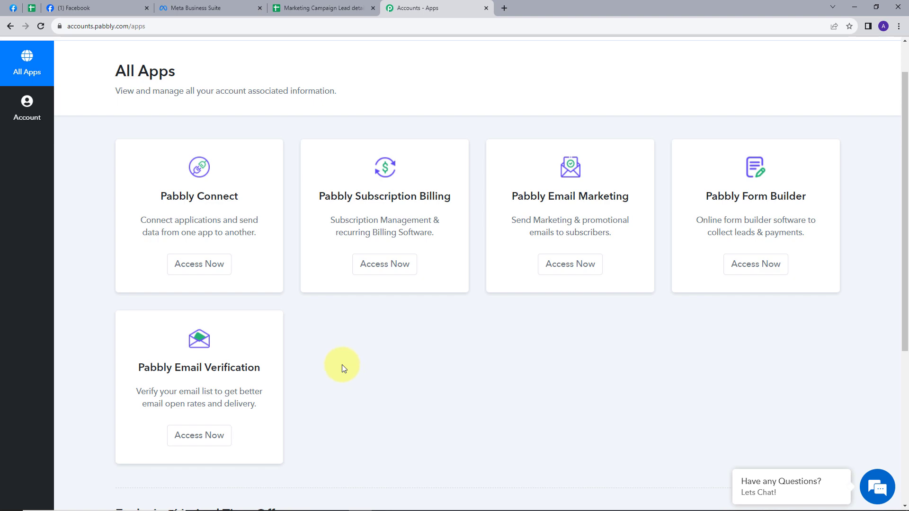
{"action": "left_click", "coordinate": [214, 272]}
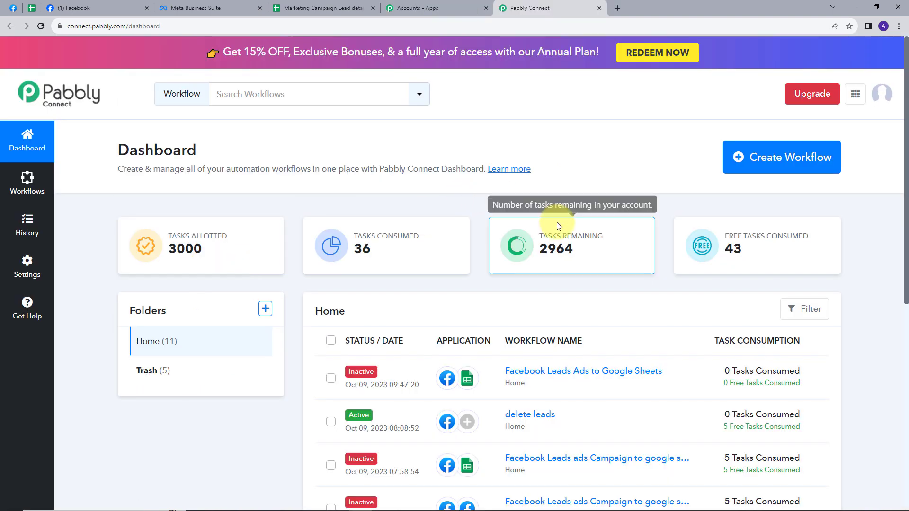
- Look over the dashboard's task figures, folders and list of existing workflows
{"action": "scroll", "coordinate": [549, 251], "scroll_direction": "down", "scroll_amount": 5}
{"action": "scroll", "coordinate": [331, 265], "scroll_direction": "up", "scroll_amount": 5}
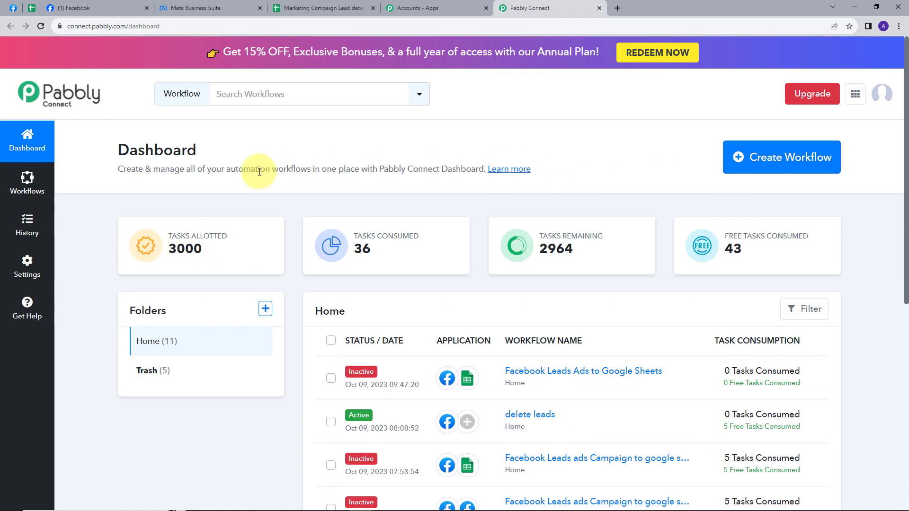
{"action": "scroll", "coordinate": [259, 171], "scroll_direction": "down", "scroll_amount": 5}
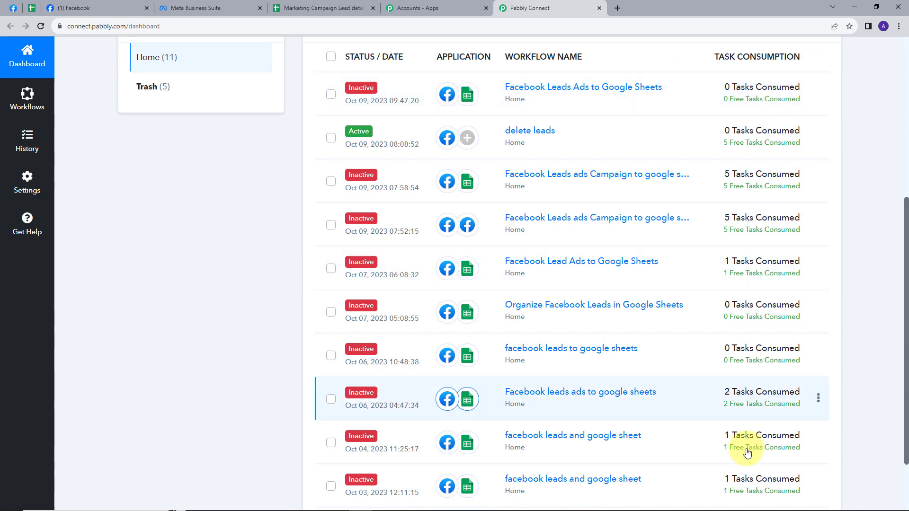
{"action": "scroll", "coordinate": [426, 246], "scroll_direction": "up", "scroll_amount": 5}
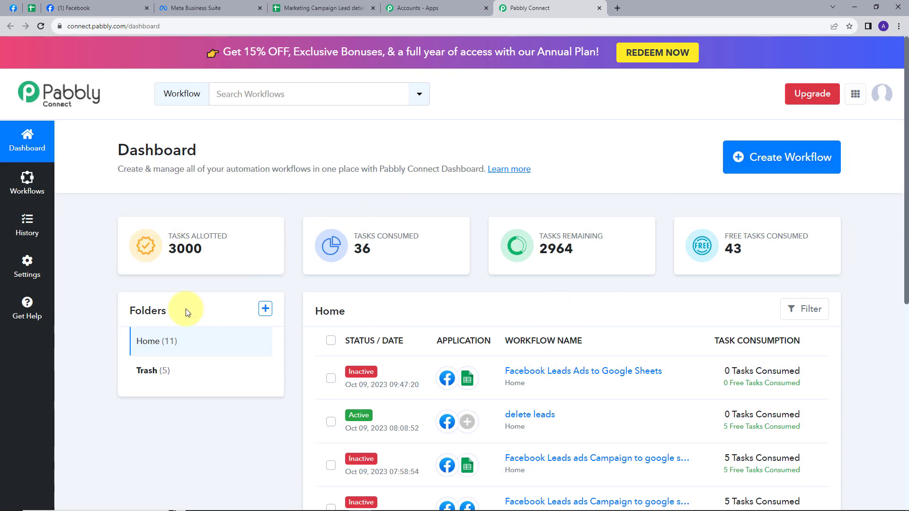
{"action": "mouse_move", "coordinate": [806, 258]}
{"action": "mouse_move", "coordinate": [190, 248]}
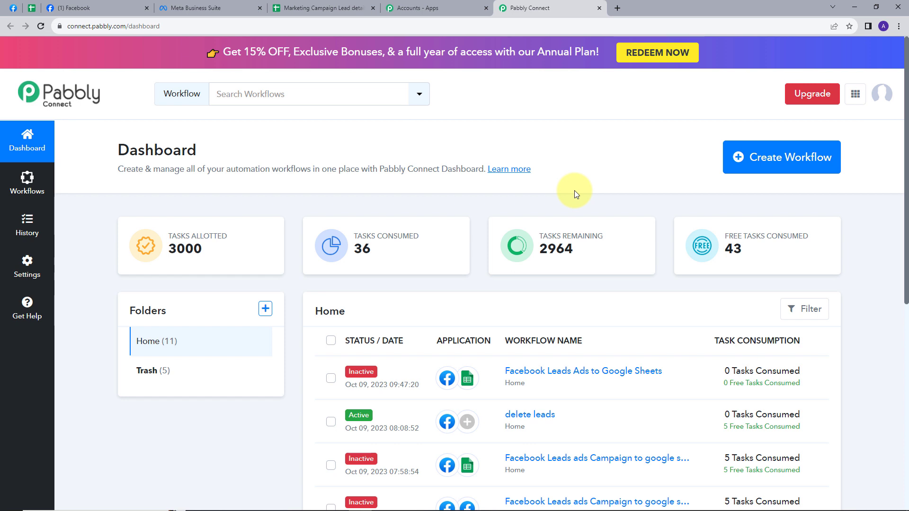
- Create a workflow named "Facebook Lead Ads to Google Sheets for Marketing Agency" in the Home folder
{"action": "left_click", "coordinate": [795, 162]}
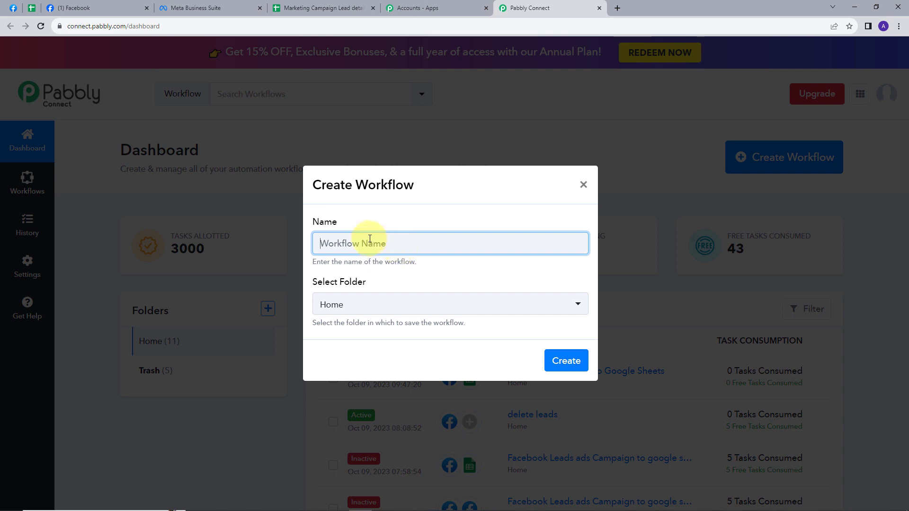
{"action": "type", "text": "Facebook Lead Ads to Google Sheets for Marketing Agency"}
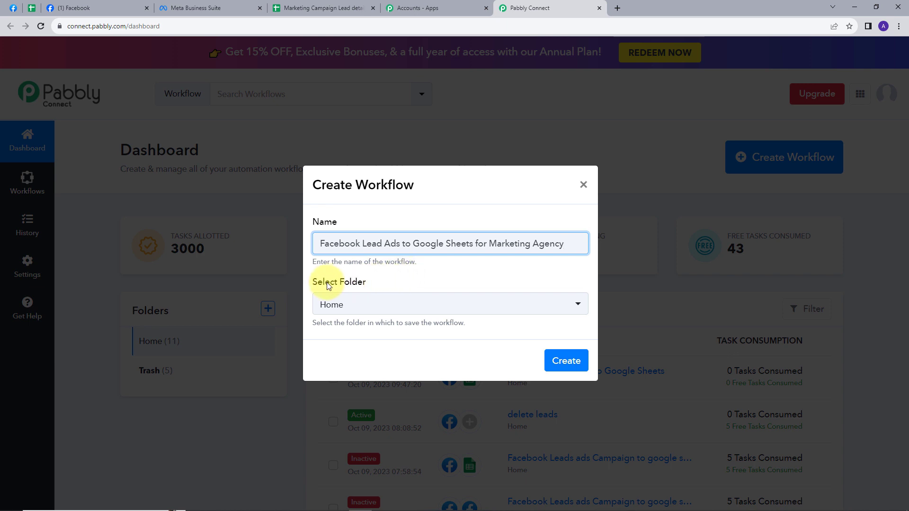
{"action": "left_click", "coordinate": [560, 308]}
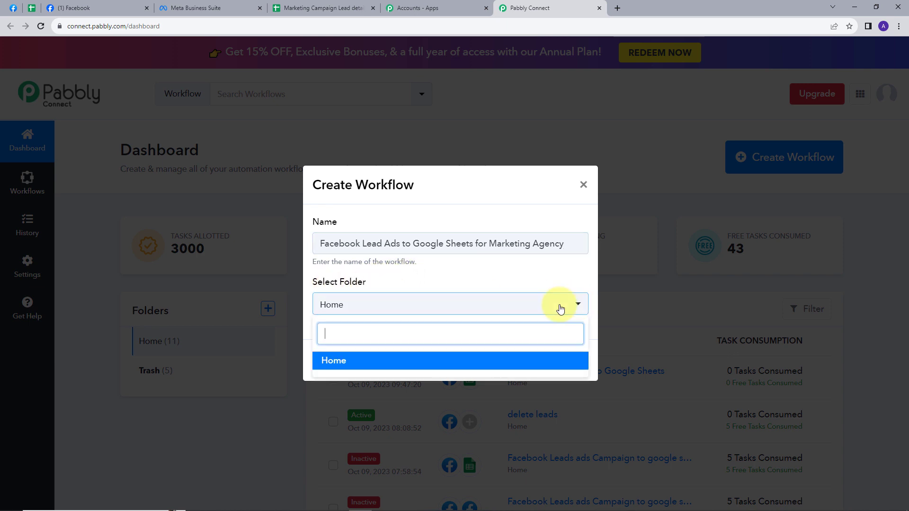
{"action": "left_click", "coordinate": [333, 362]}
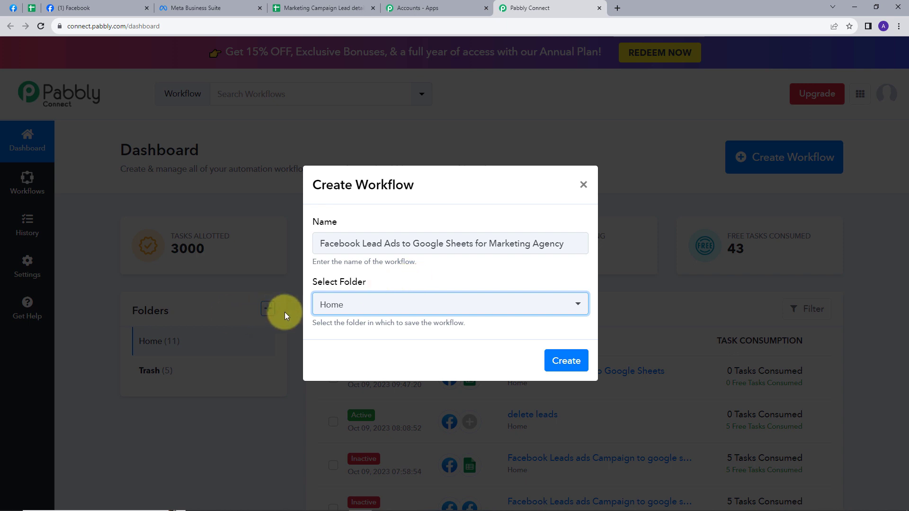
{"action": "left_click", "coordinate": [382, 309]}
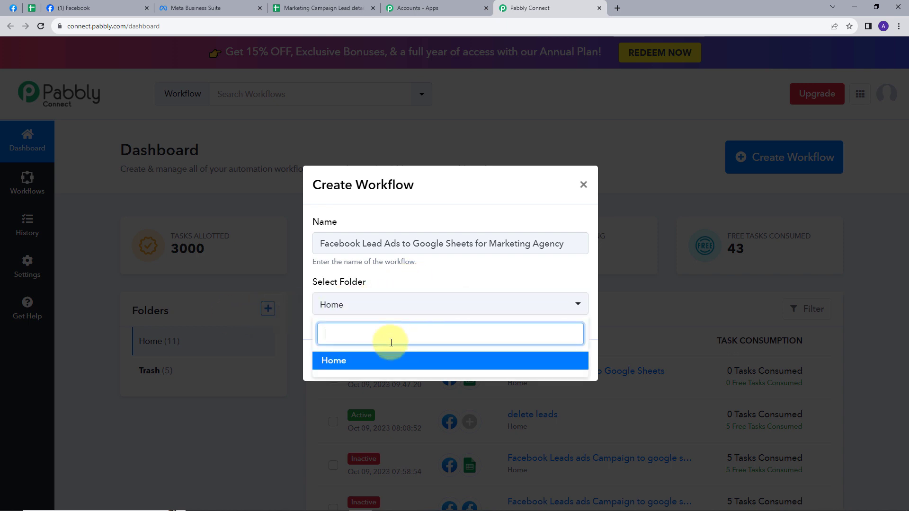
{"action": "left_click", "coordinate": [412, 306]}
{"action": "left_click", "coordinate": [582, 370]}
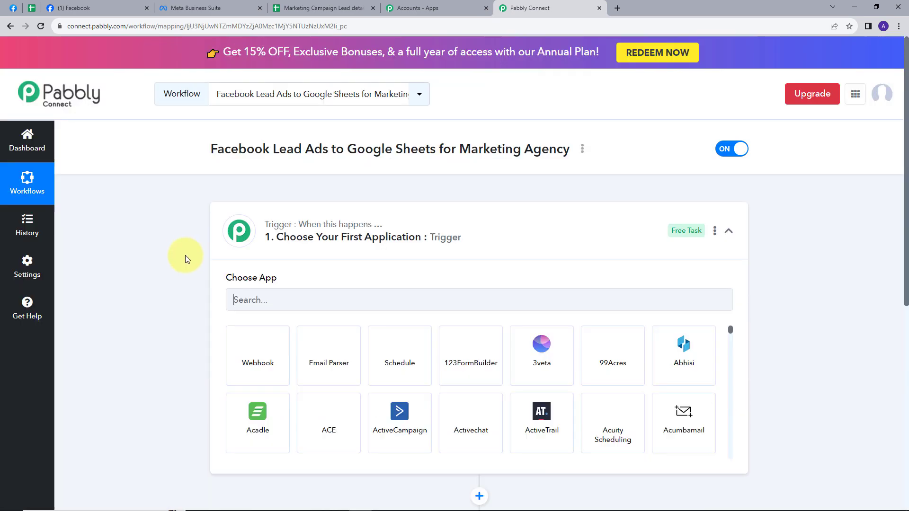
- Examine the new workflow's trigger and action sections
{"action": "scroll", "coordinate": [263, 255], "scroll_direction": "down", "scroll_amount": 4}
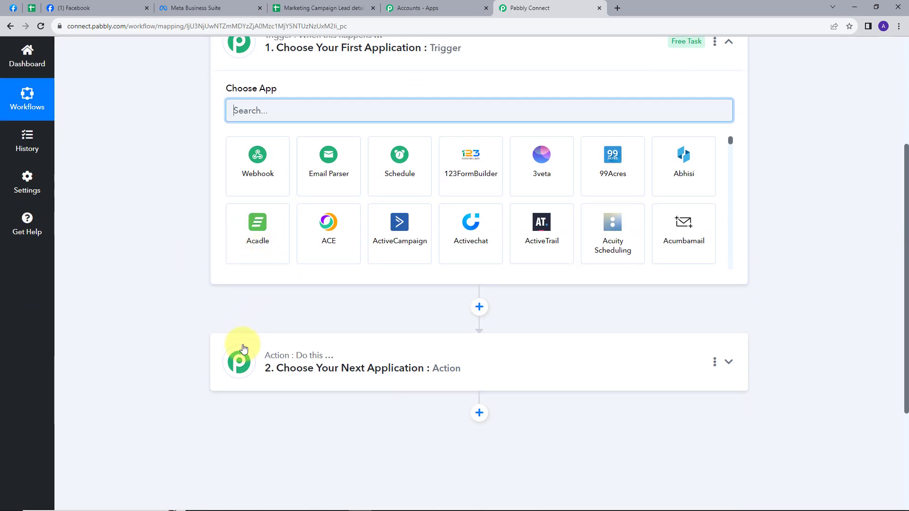
{"action": "scroll", "coordinate": [171, 327], "scroll_direction": "up", "scroll_amount": 4}
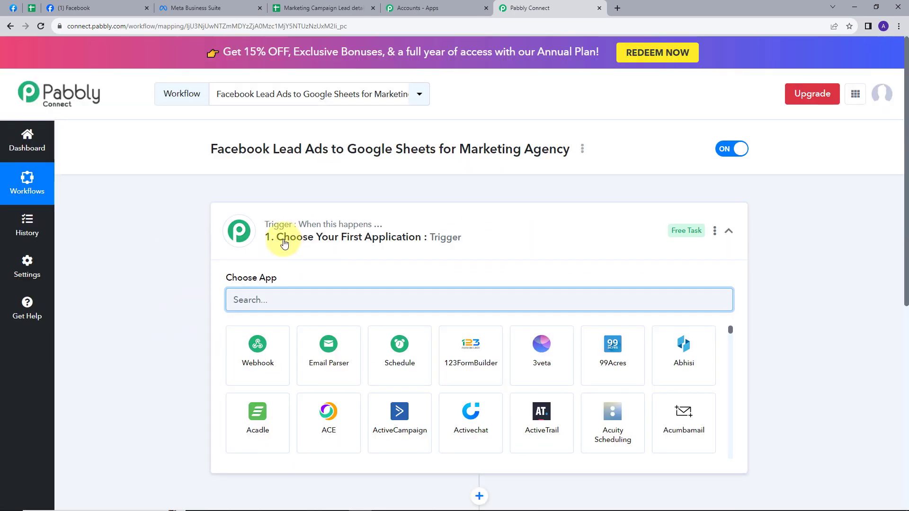
{"action": "scroll", "coordinate": [284, 242], "scroll_direction": "down", "scroll_amount": 4}
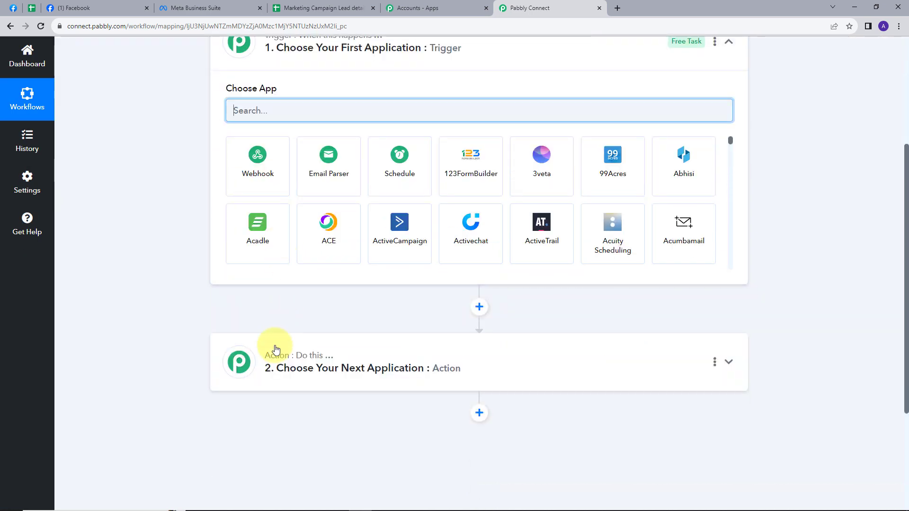
{"action": "scroll", "coordinate": [291, 257], "scroll_direction": "up", "scroll_amount": 4}
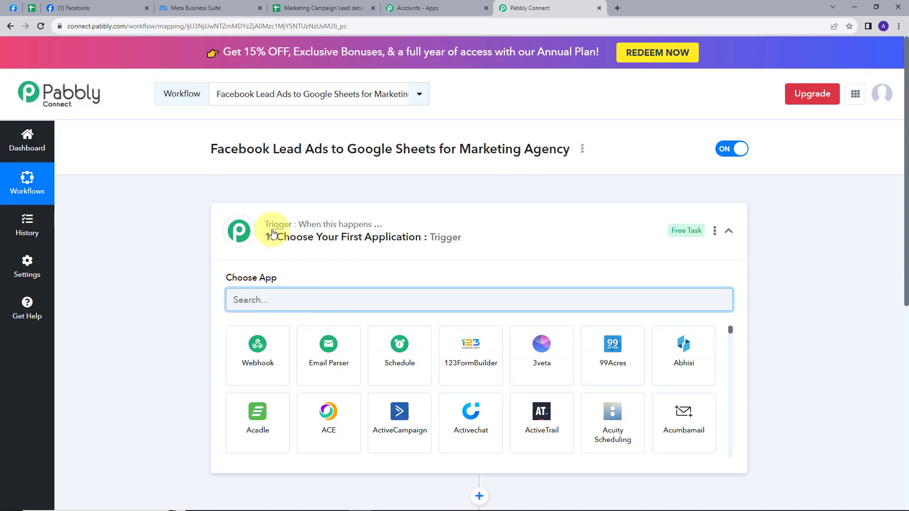
{"action": "scroll", "coordinate": [372, 238], "scroll_direction": "down", "scroll_amount": 4}
{"action": "scroll", "coordinate": [296, 254], "scroll_direction": "up", "scroll_amount": 4}
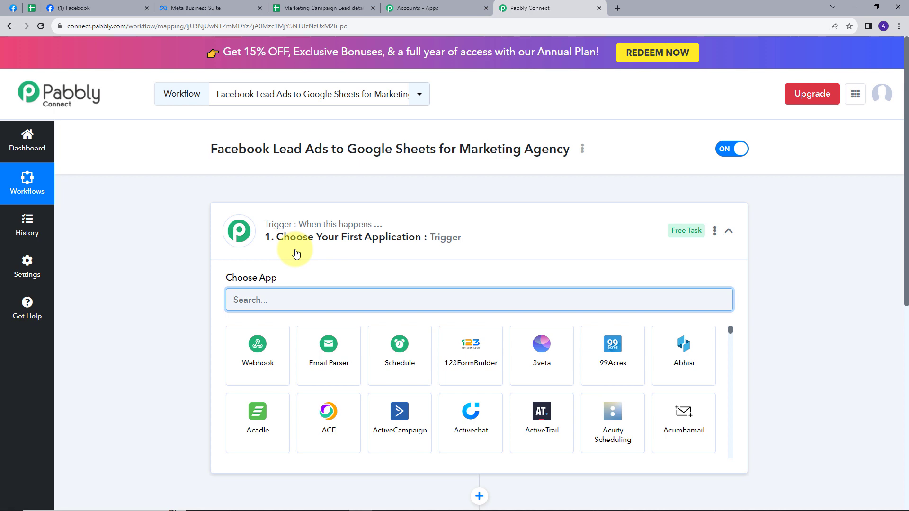
{"action": "scroll", "coordinate": [297, 256], "scroll_direction": "down", "scroll_amount": 5}
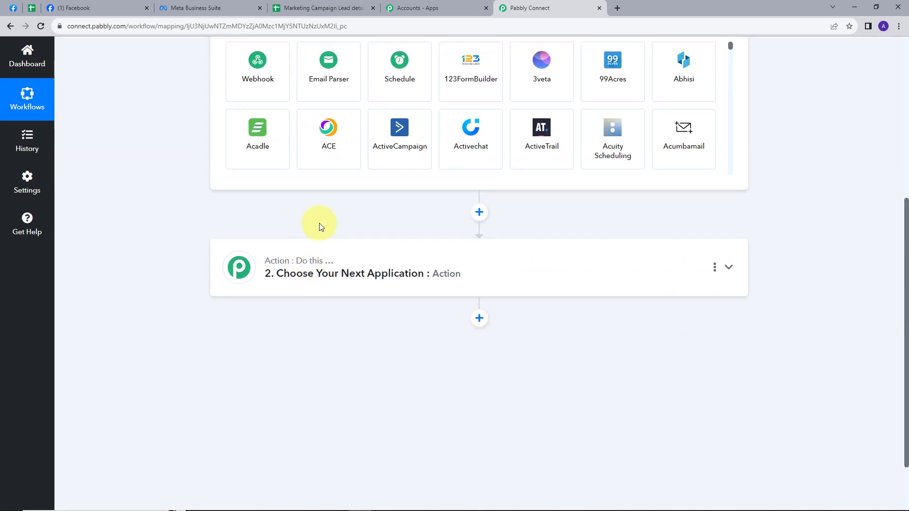
{"action": "scroll", "coordinate": [327, 228], "scroll_direction": "up", "scroll_amount": 4}
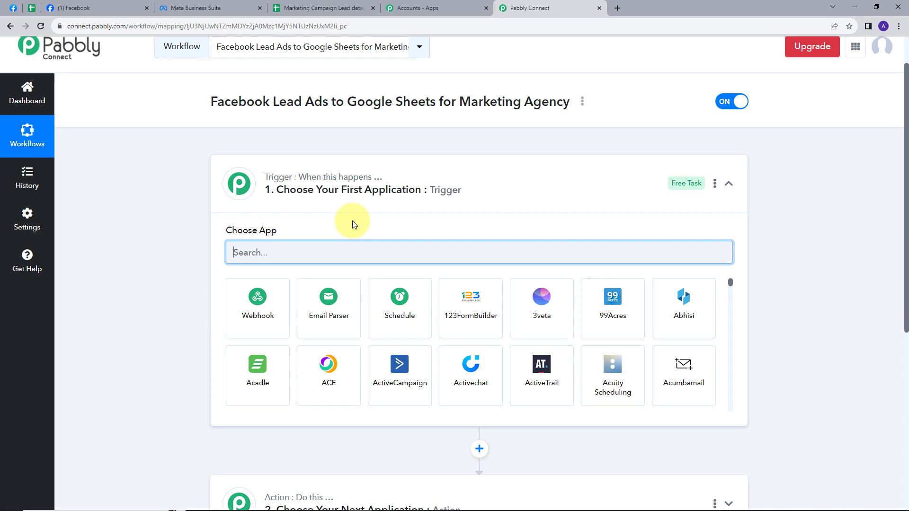
{"action": "scroll", "coordinate": [352, 221], "scroll_direction": "up", "scroll_amount": 1}
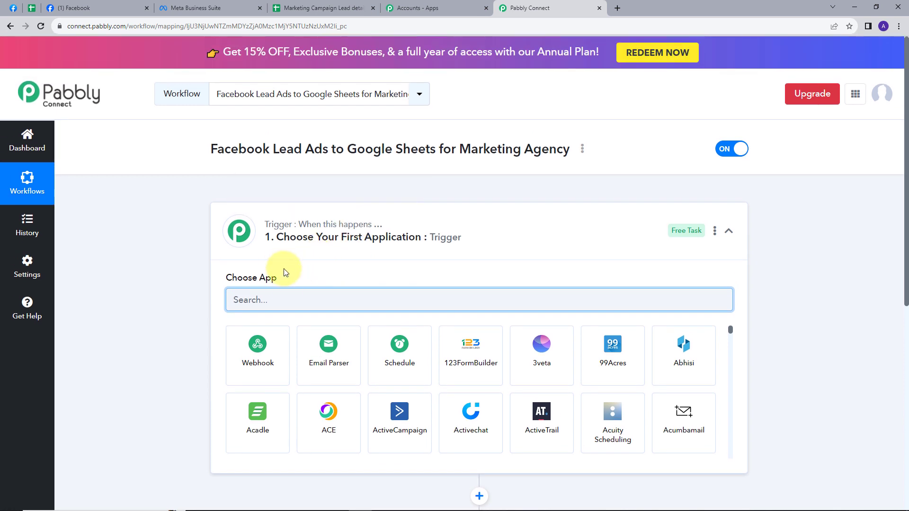
- Set the trigger application to Facebook Lead Ads with the trigger event New Lead (Instant)
{"action": "left_click", "coordinate": [289, 295]}
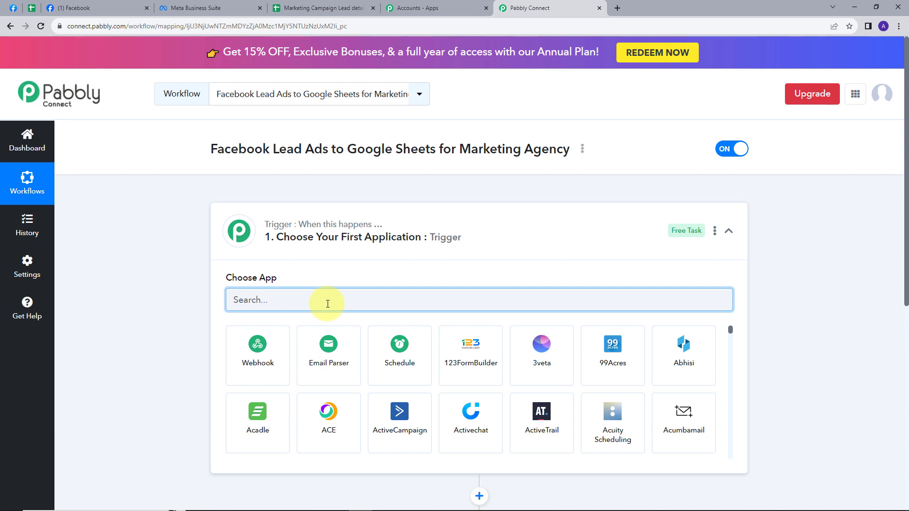
{"action": "type", "text": "faceb"}
{"action": "left_click", "coordinate": [326, 348]}
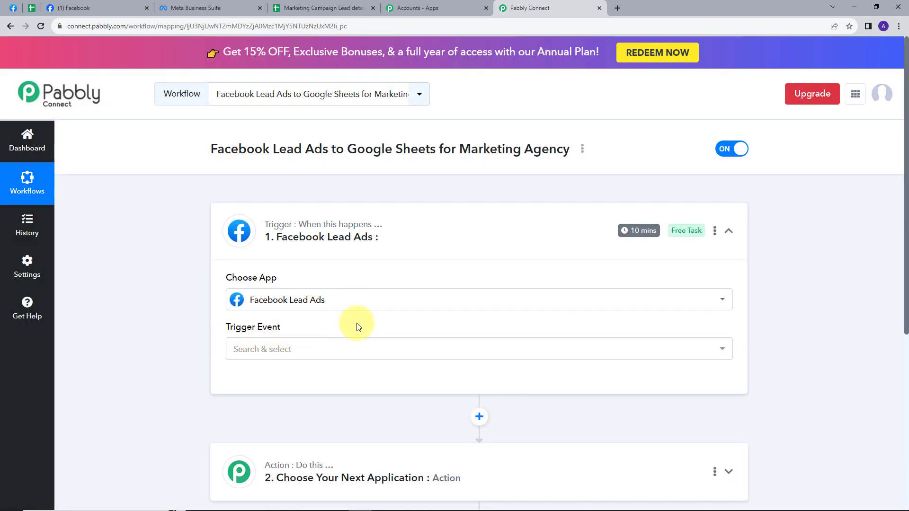
{"action": "left_click", "coordinate": [661, 349]}
{"action": "scroll", "coordinate": [333, 303], "scroll_direction": "down", "scroll_amount": 1}
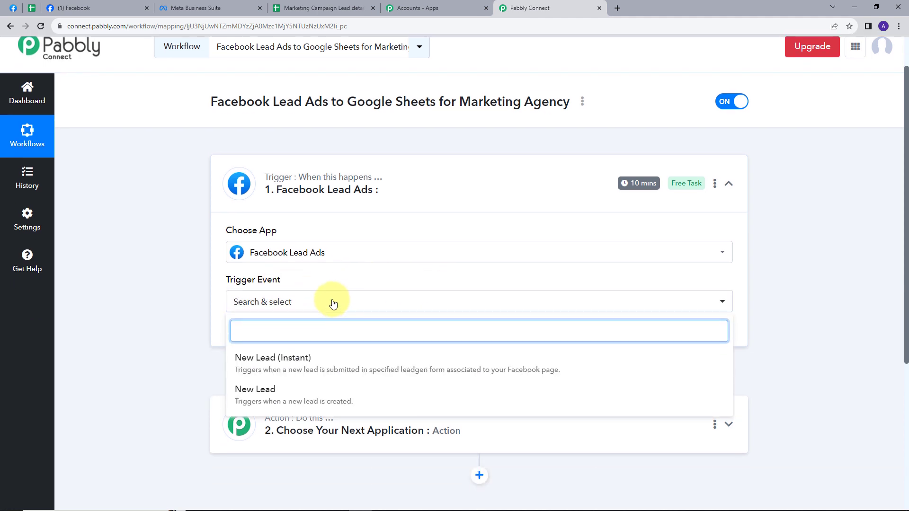
{"action": "left_click", "coordinate": [305, 366]}
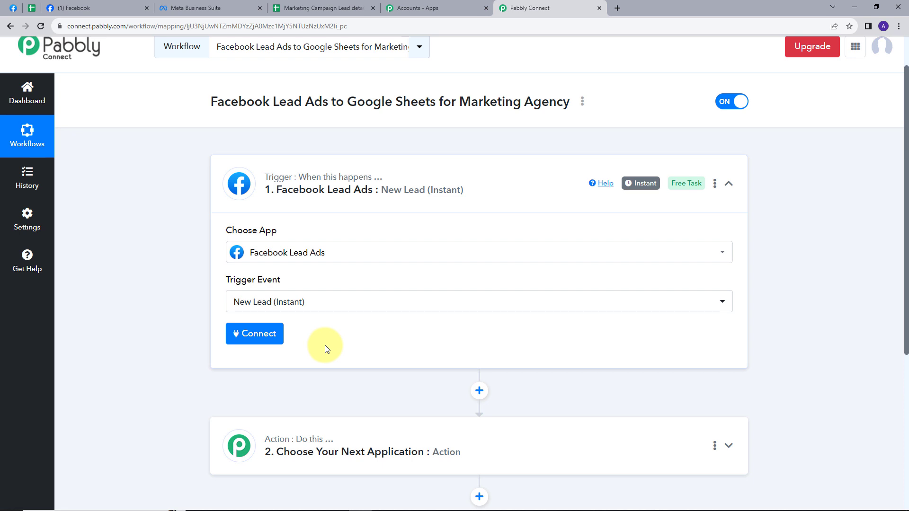
- Add a new Facebook Lead Ads connection for the trigger and authorise it by continuing with the prompted Facebook account
{"action": "left_click", "coordinate": [254, 337]}
{"action": "left_click", "coordinate": [450, 149]}
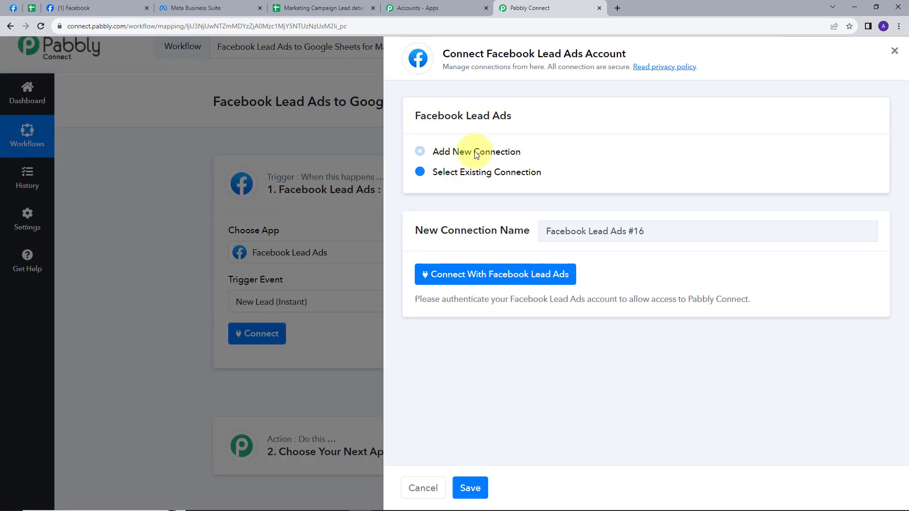
{"action": "left_click", "coordinate": [471, 276]}
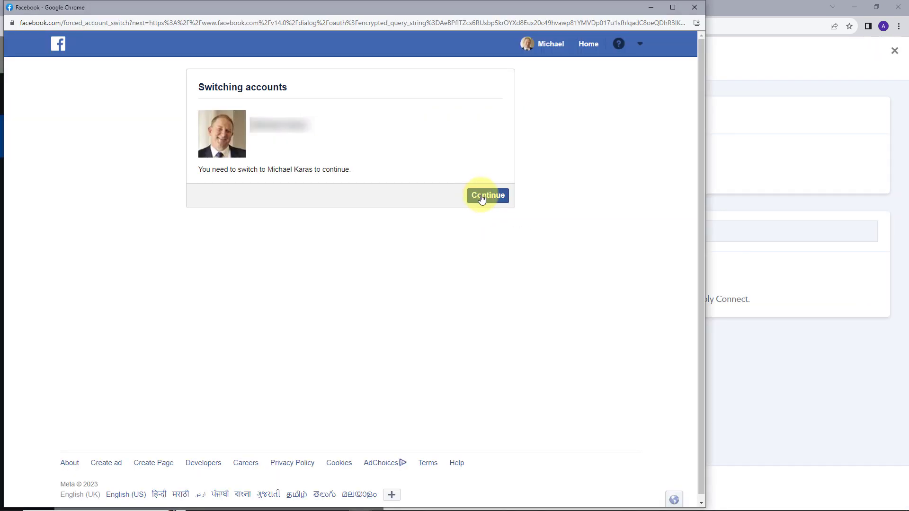
{"action": "left_click", "coordinate": [482, 198]}
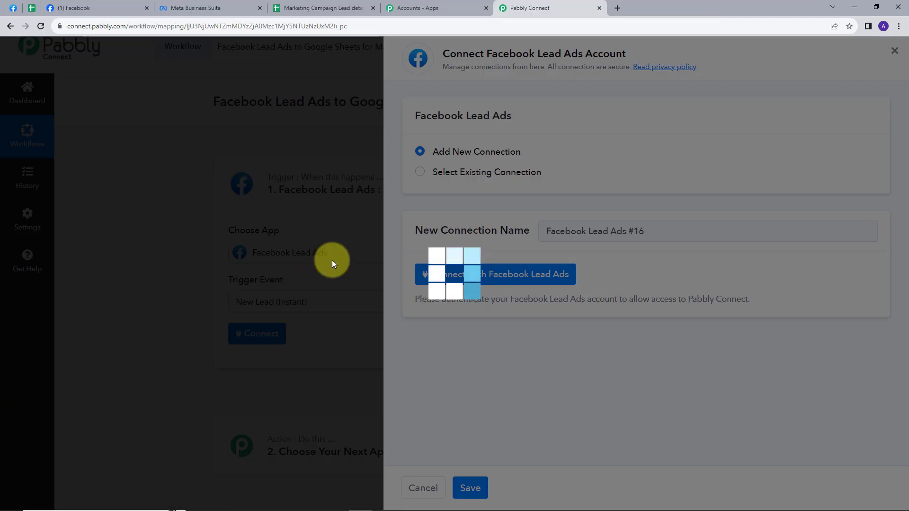
{"action": "left_click", "coordinate": [467, 332]}
{"action": "scroll", "coordinate": [468, 332], "scroll_direction": "down", "scroll_amount": 4}
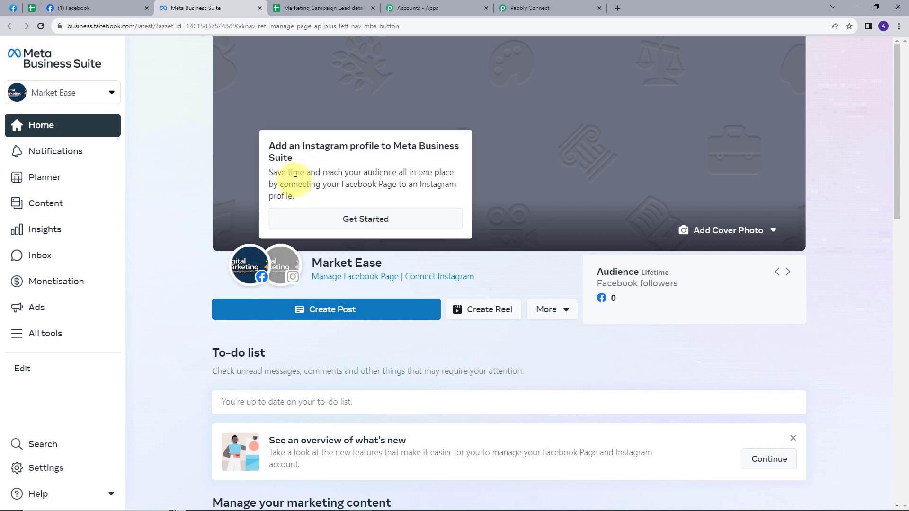
- Switch to Meta Business Suite, open Instant Forms and preview the Market Ease lead form through its last page
{"action": "left_click", "coordinate": [51, 340]}
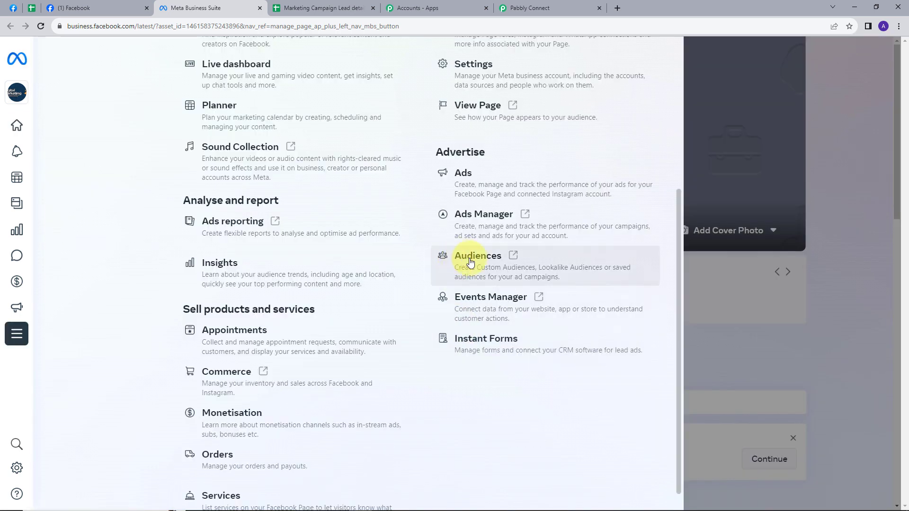
{"action": "left_click", "coordinate": [498, 348]}
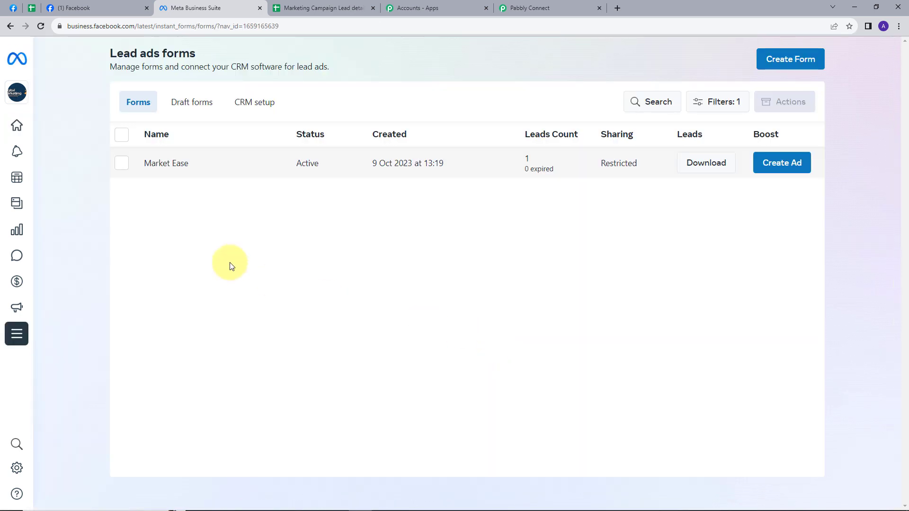
{"action": "left_click", "coordinate": [160, 166]}
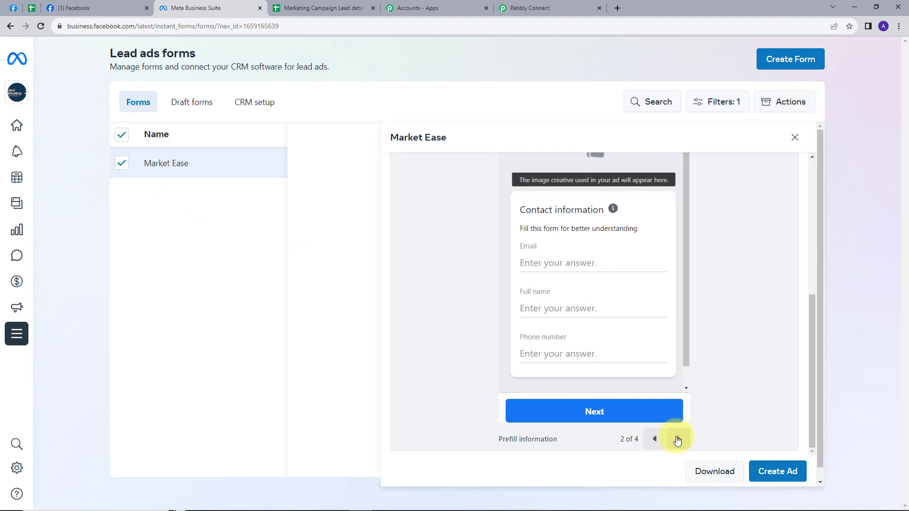
{"action": "left_click", "coordinate": [682, 440]}
{"action": "left_click", "coordinate": [683, 440]}
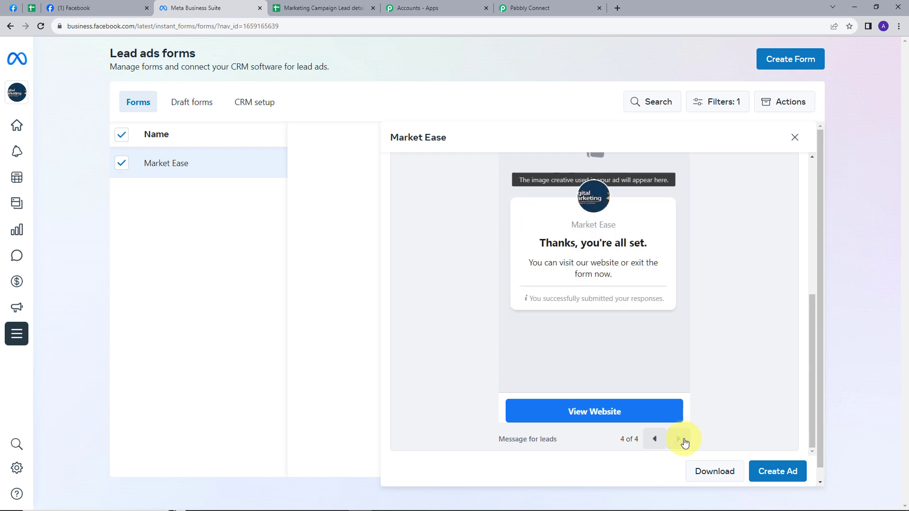
- Close the form preview, switch to Pabbly Connect and set the trigger's Facebook page to Market Ease with the Market Ease LeadGen form
{"action": "scroll", "coordinate": [629, 338], "scroll_direction": "up", "scroll_amount": 5}
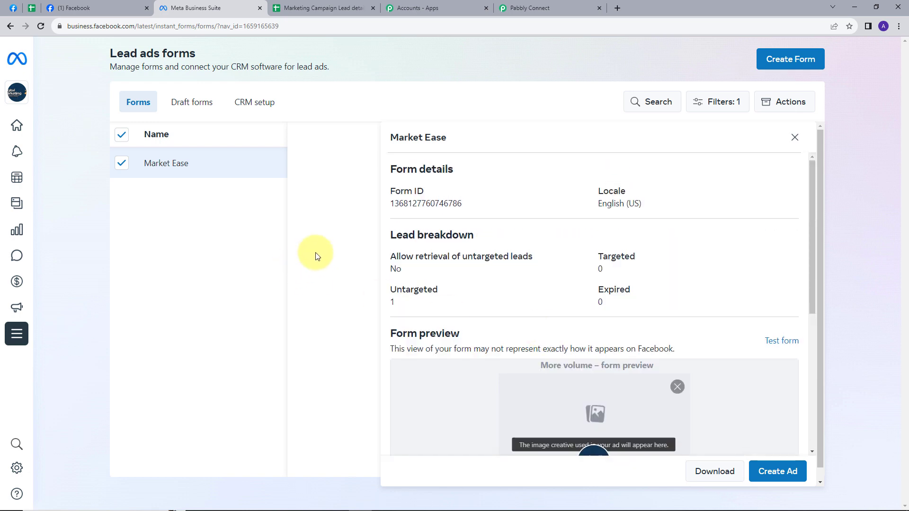
{"action": "left_click", "coordinate": [795, 137]}
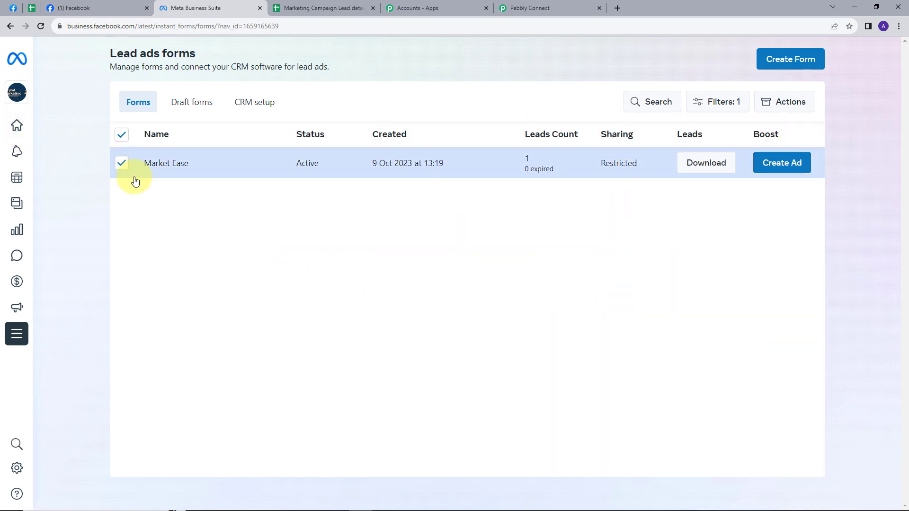
{"action": "left_click", "coordinate": [539, 8]}
{"action": "scroll", "coordinate": [714, 264], "scroll_direction": "up", "scroll_amount": 1}
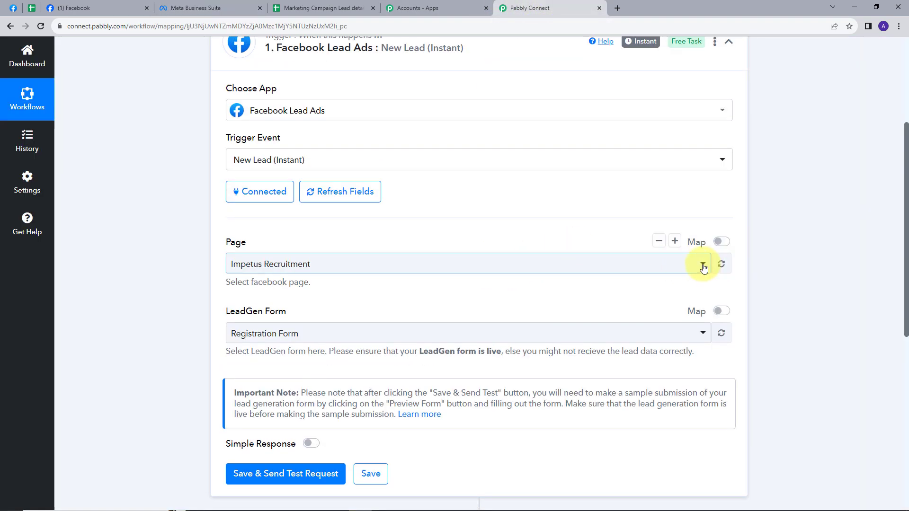
{"action": "left_click", "coordinate": [704, 264]}
{"action": "left_click", "coordinate": [272, 342]}
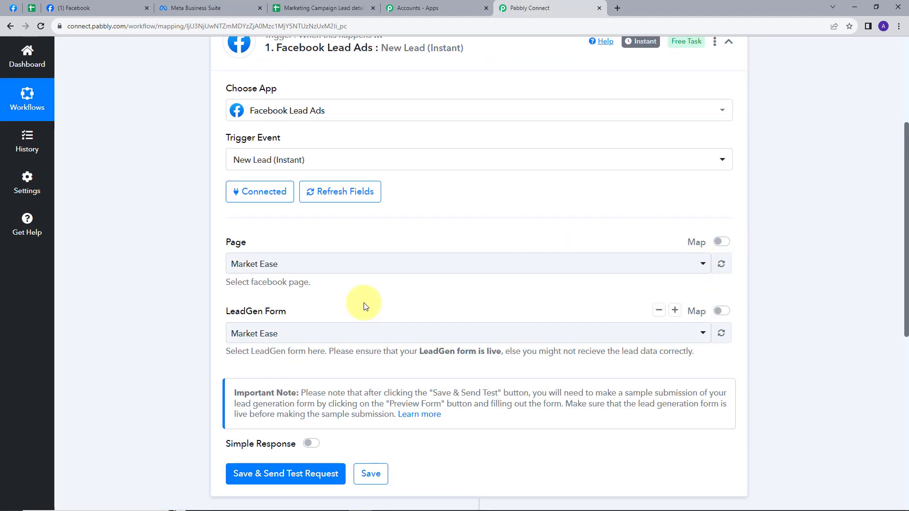
- Review the note about sample submissions, and save the trigger while sending a test request
{"action": "scroll", "coordinate": [392, 290], "scroll_direction": "down", "scroll_amount": 3}
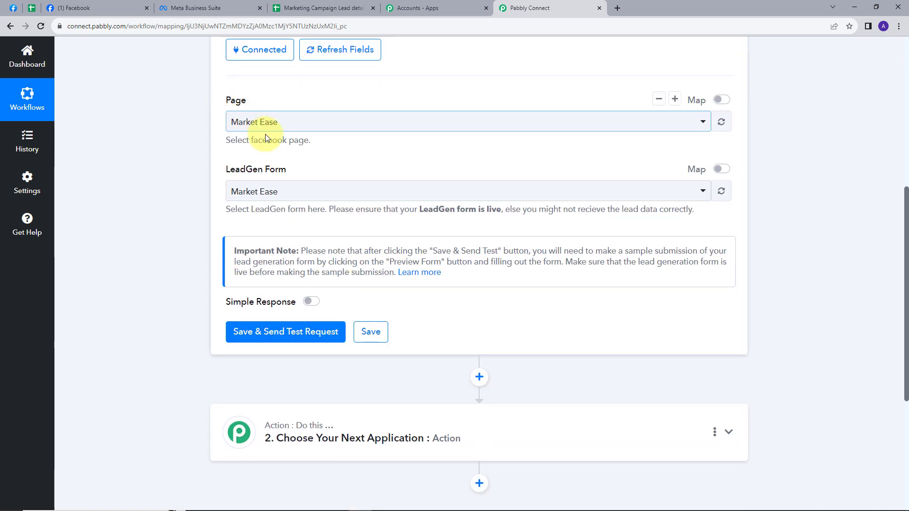
{"action": "scroll", "coordinate": [563, 199], "scroll_direction": "down", "scroll_amount": 1}
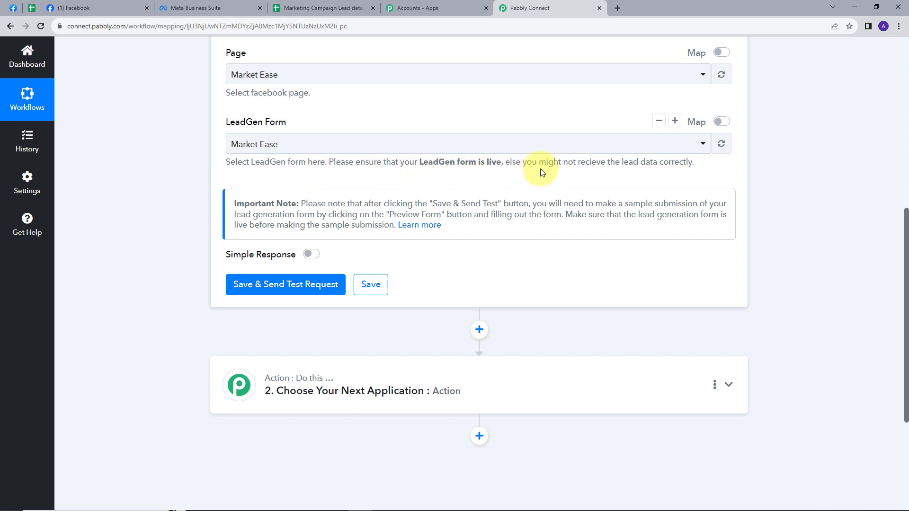
{"action": "scroll", "coordinate": [333, 191], "scroll_direction": "up", "scroll_amount": 2}
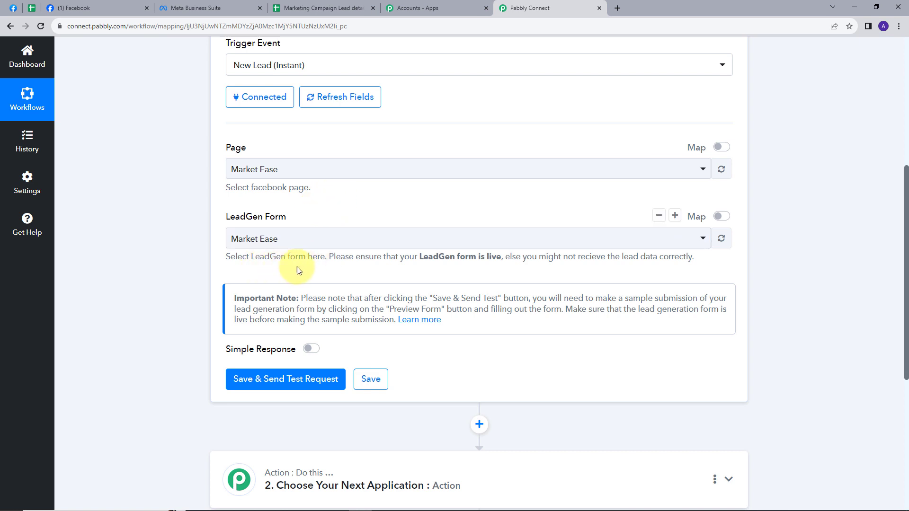
{"action": "scroll", "coordinate": [299, 270], "scroll_direction": "down", "scroll_amount": 2}
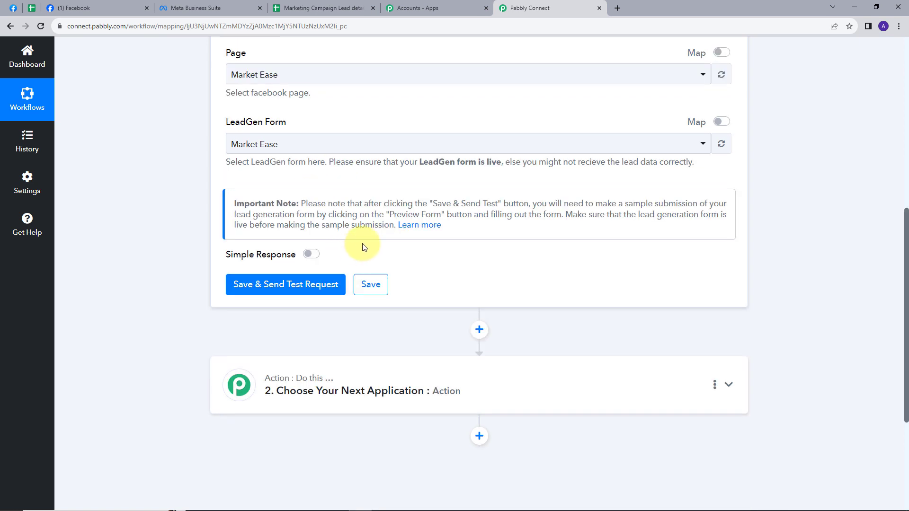
{"action": "left_click_drag", "start_coordinate": [302, 203], "coordinate": [523, 244]}
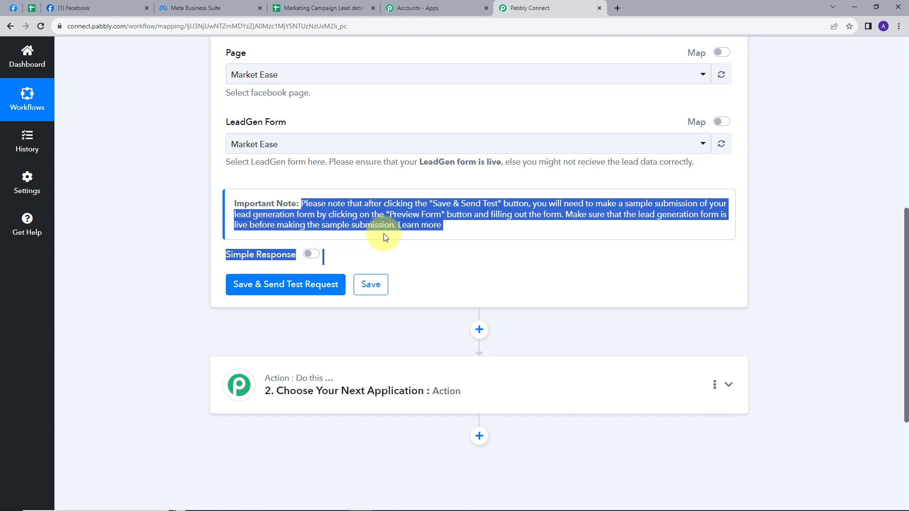
{"action": "left_click", "coordinate": [455, 239]}
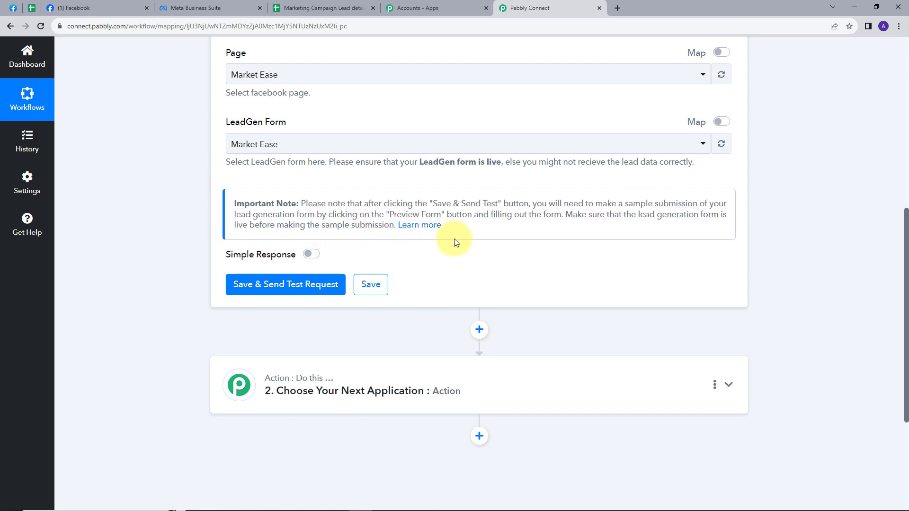
{"action": "scroll", "coordinate": [455, 239], "scroll_direction": "up", "scroll_amount": 5}
{"action": "scroll", "coordinate": [455, 239], "scroll_direction": "down", "scroll_amount": 4}
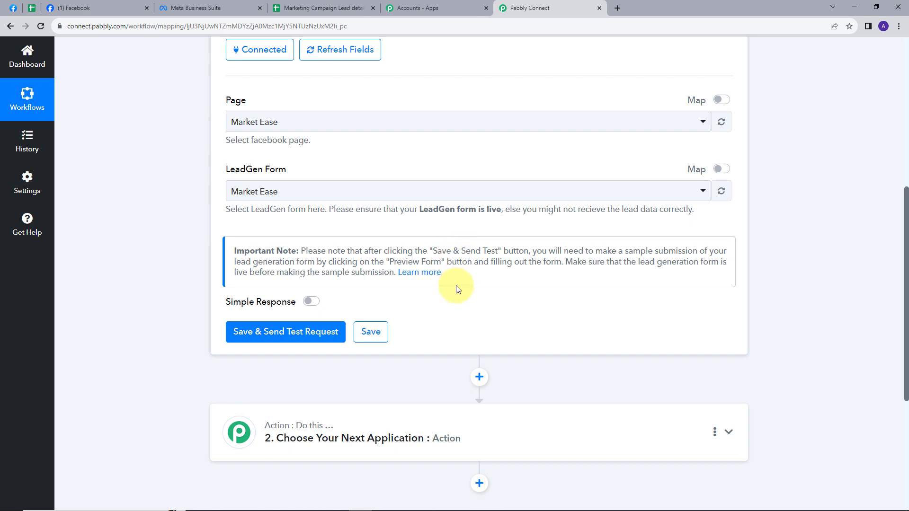
{"action": "left_click", "coordinate": [291, 340]}
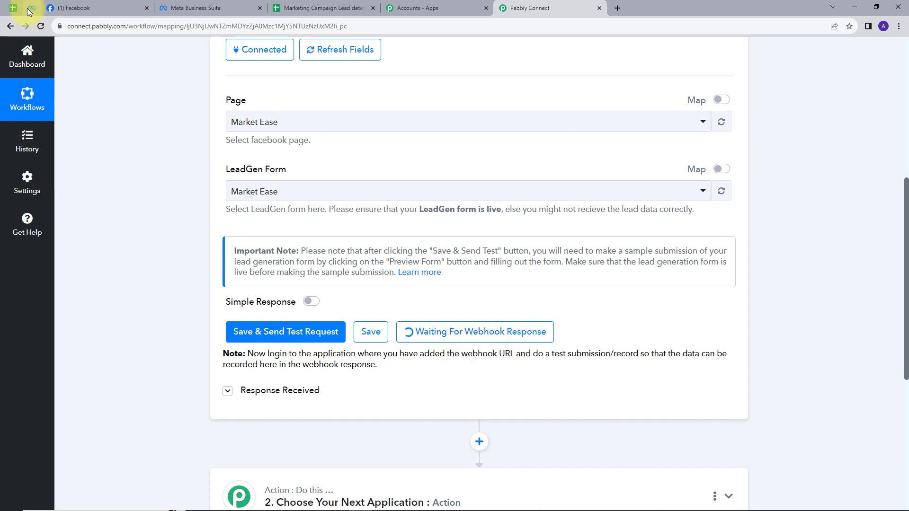
- Switch to Meta for Developers and open the Lead Ads RTU Debug Tool
{"action": "left_click", "coordinate": [29, 9]}
{"action": "left_click", "coordinate": [783, 63]}
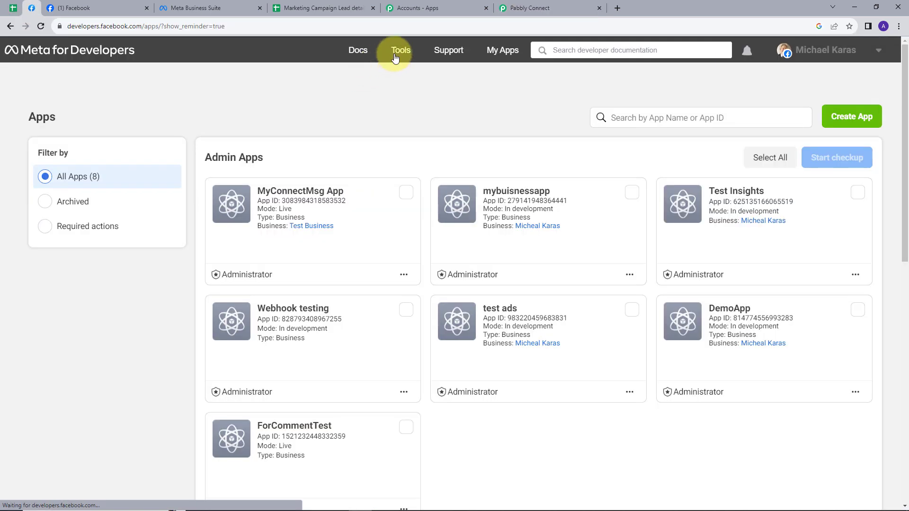
{"action": "left_click", "coordinate": [398, 52]}
{"action": "scroll", "coordinate": [311, 179], "scroll_direction": "down", "scroll_amount": 5}
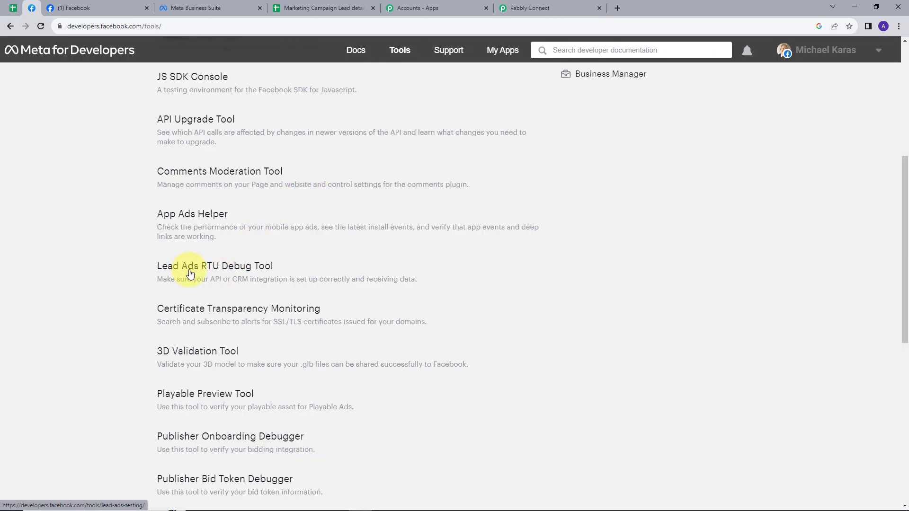
{"action": "left_click", "coordinate": [233, 273]}
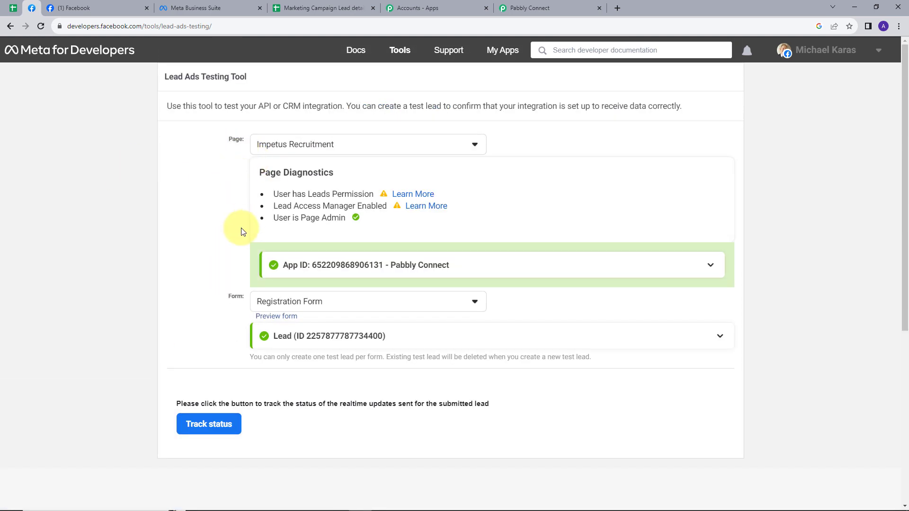
- Select the Market Ease page in the Lead Ads Testing Tool and preview its Market Ease form
{"action": "left_click", "coordinate": [376, 148]}
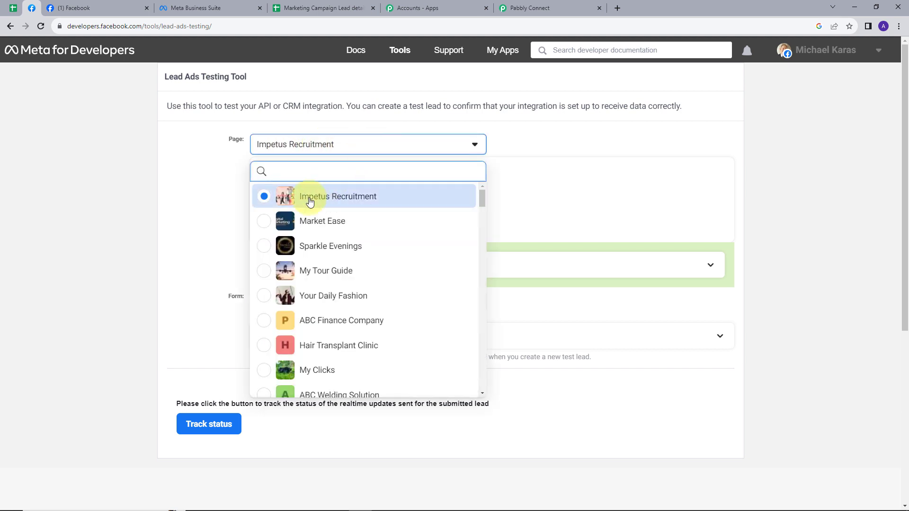
{"action": "left_click", "coordinate": [303, 220]}
{"action": "scroll", "coordinate": [220, 213], "scroll_direction": "down", "scroll_amount": 2}
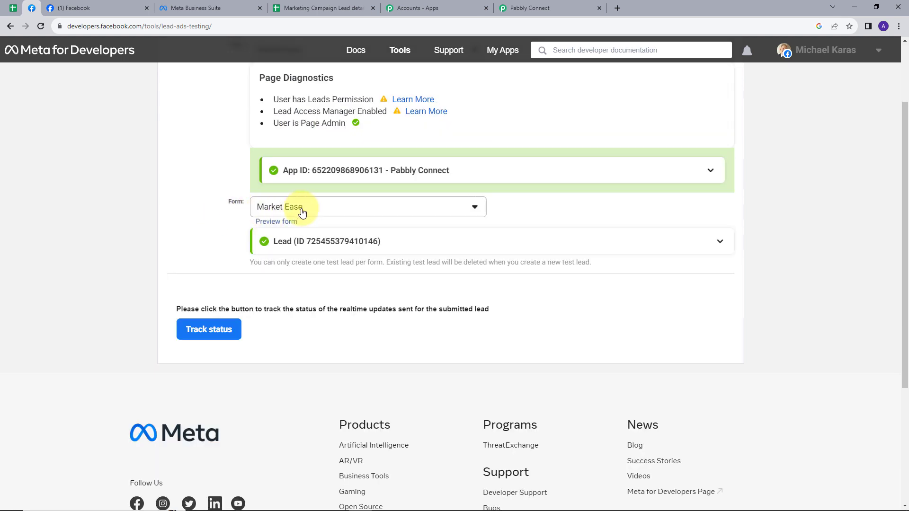
{"action": "left_click", "coordinate": [283, 223]}
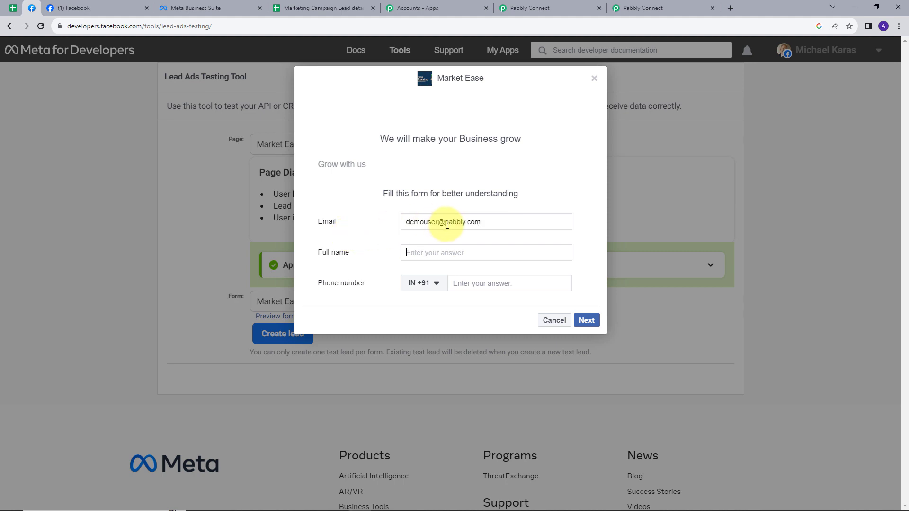
- Enter the test lead's full name and phone number, check the lead spreadsheet's column headings, and submit the Market Ease form
{"action": "type", "text": "Demo User "}
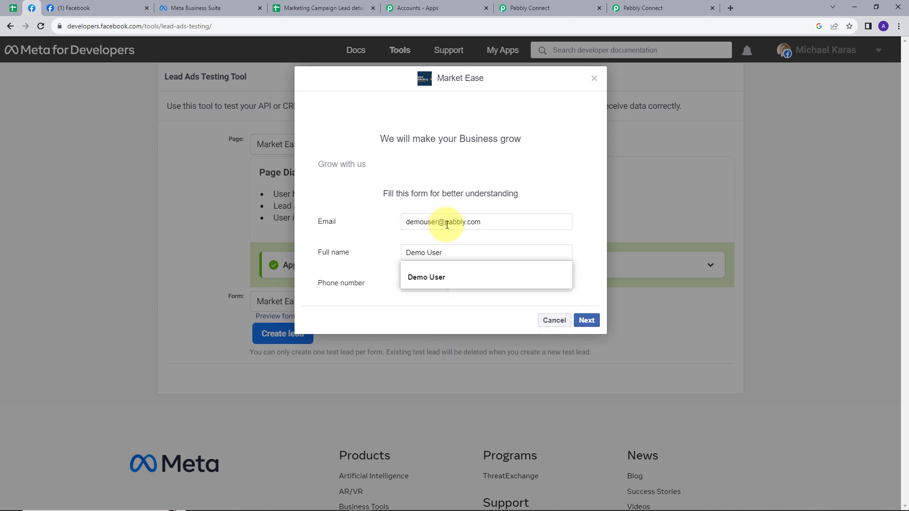
{"action": "type", "text": "99999 99999"}
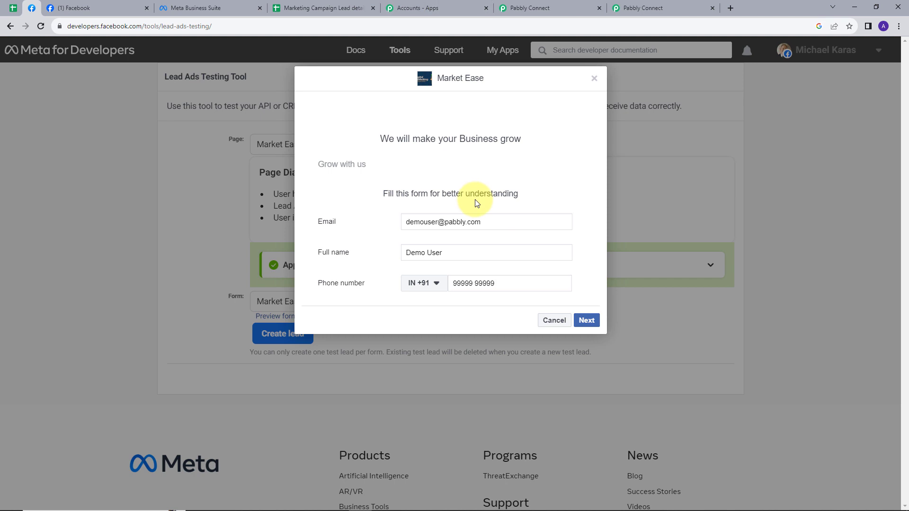
{"action": "left_click", "coordinate": [331, 10]}
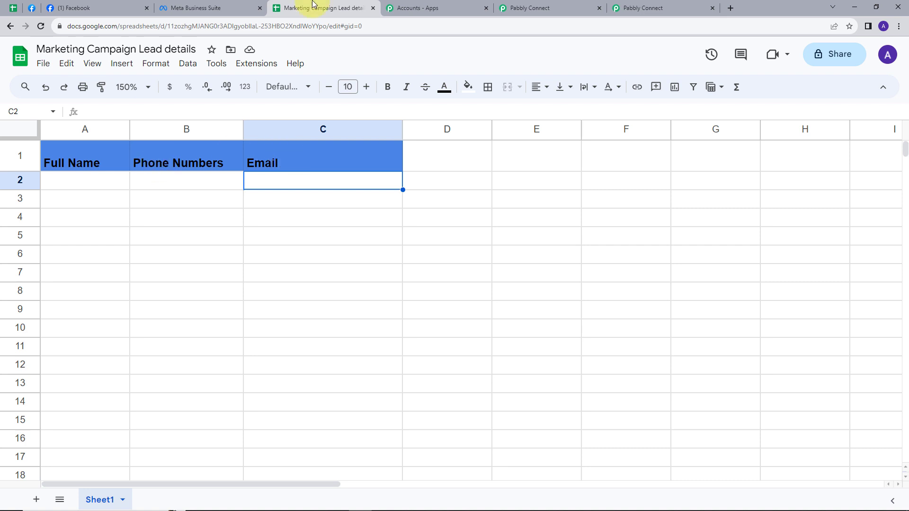
{"action": "left_click", "coordinate": [33, 9]}
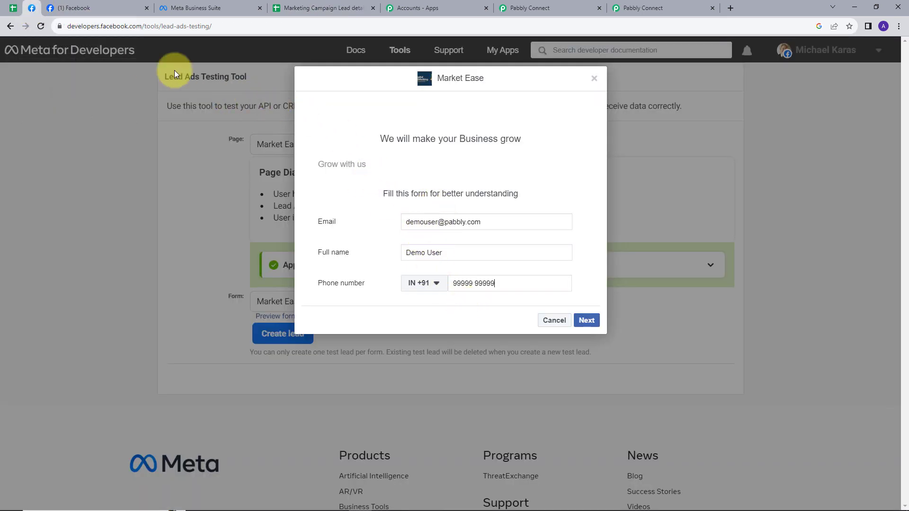
{"action": "left_click", "coordinate": [586, 321]}
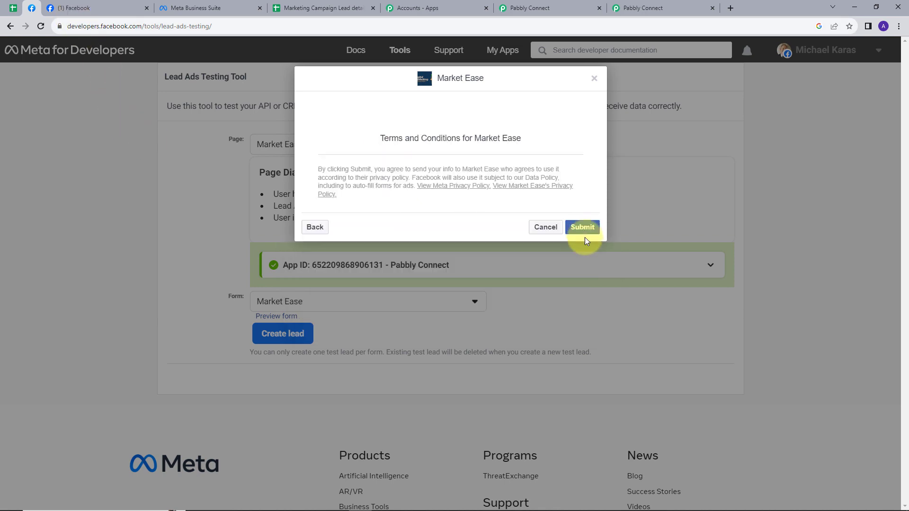
{"action": "left_click", "coordinate": [583, 228]}
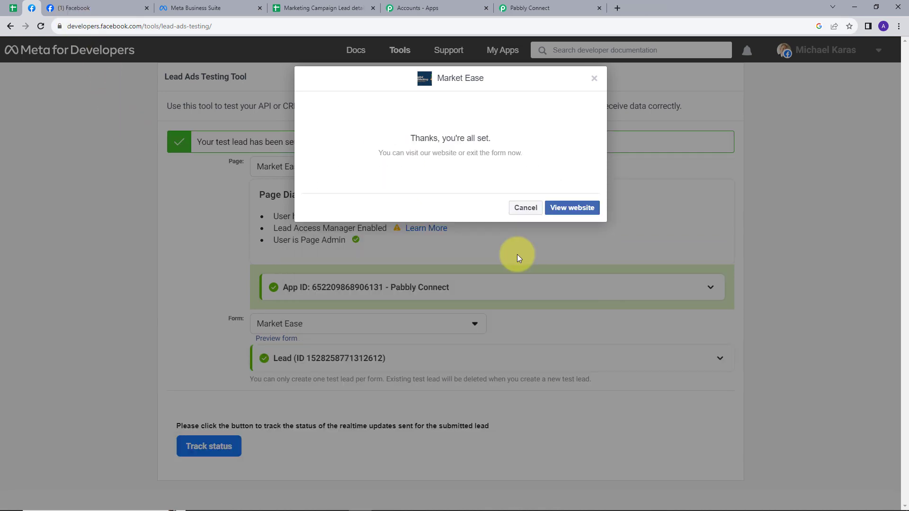
- Switch to Pabbly Connect and check the email, full name and phone number in the trigger's received response
{"action": "left_click", "coordinate": [540, 8]}
{"action": "scroll", "coordinate": [584, 240], "scroll_direction": "down", "scroll_amount": 2}
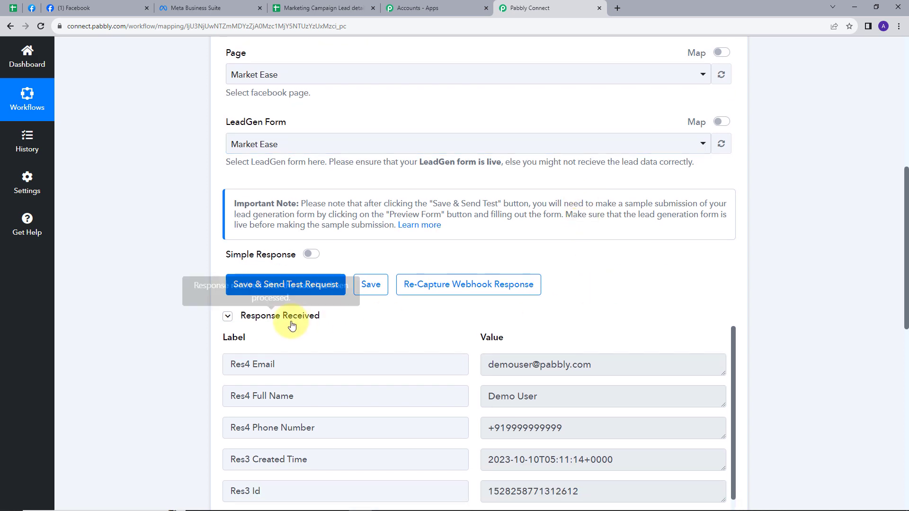
{"action": "scroll", "coordinate": [592, 336], "scroll_direction": "down", "scroll_amount": 1}
{"action": "scroll", "coordinate": [612, 341], "scroll_direction": "up", "scroll_amount": 5}
{"action": "scroll", "coordinate": [601, 300], "scroll_direction": "down", "scroll_amount": 7}
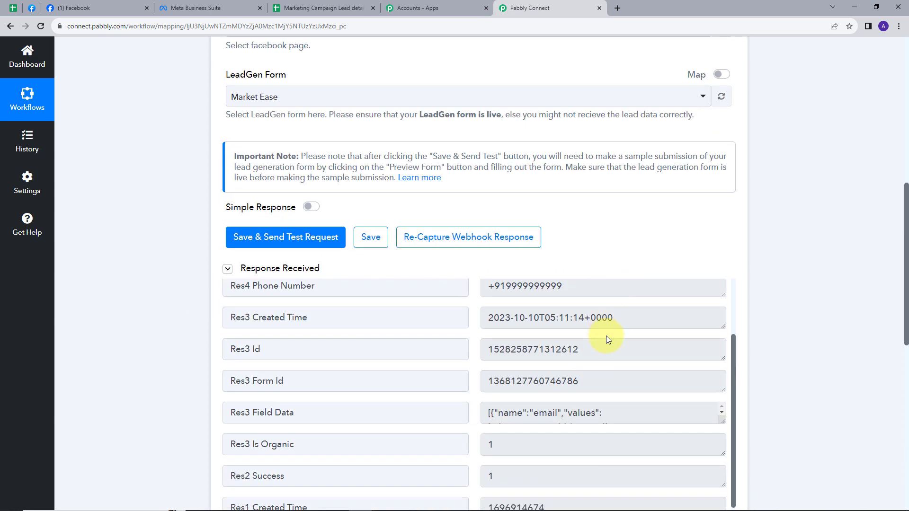
{"action": "scroll", "coordinate": [607, 337], "scroll_direction": "up", "scroll_amount": 2}
{"action": "scroll", "coordinate": [664, 205], "scroll_direction": "down", "scroll_amount": 1}
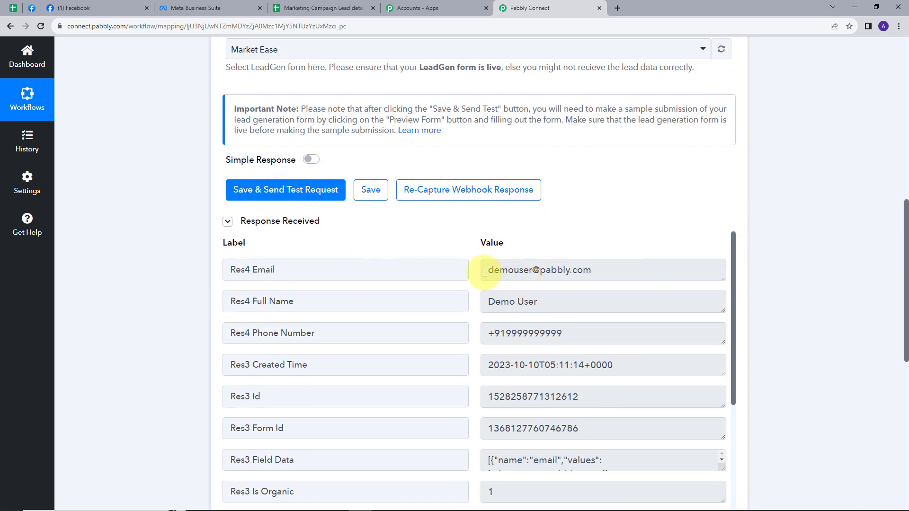
{"action": "left_click_drag", "start_coordinate": [485, 272], "coordinate": [626, 291]}
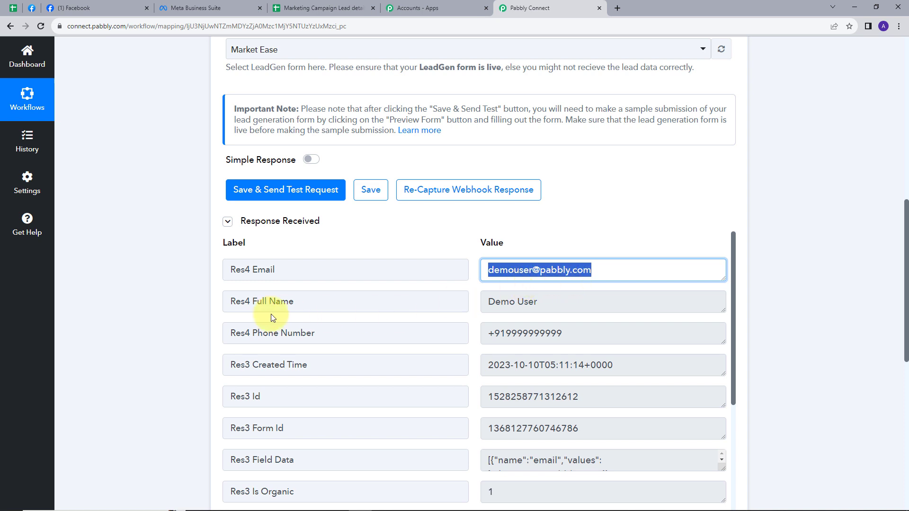
{"action": "left_click", "coordinate": [495, 302]}
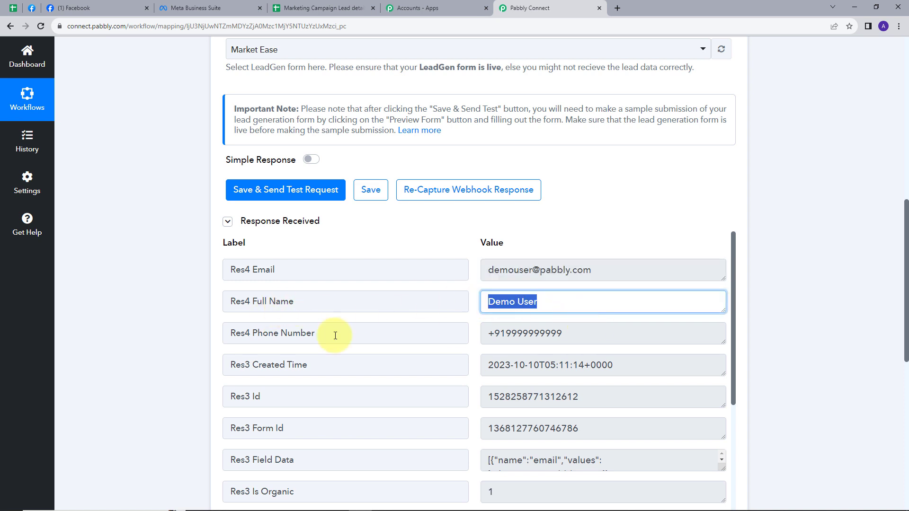
{"action": "left_click_drag", "start_coordinate": [481, 336], "coordinate": [595, 341]}
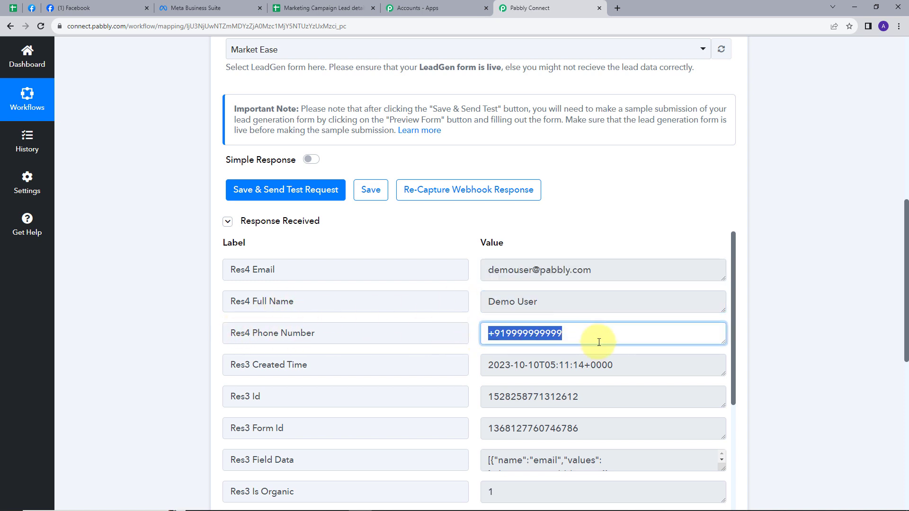
- Examine the remaining fields of the trigger's received response, down to the empty action section
{"action": "scroll", "coordinate": [434, 318], "scroll_direction": "up", "scroll_amount": 1}
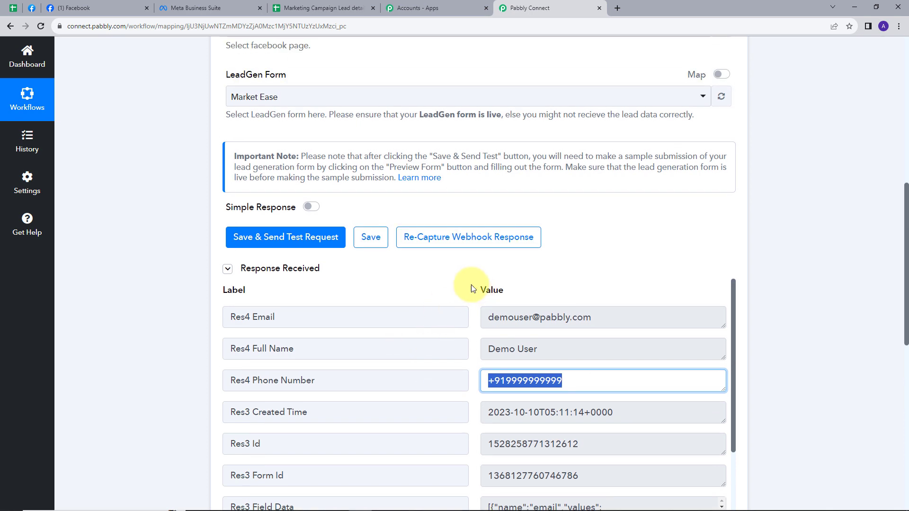
{"action": "scroll", "coordinate": [455, 287], "scroll_direction": "down", "scroll_amount": 2}
{"action": "scroll", "coordinate": [399, 292], "scroll_direction": "up", "scroll_amount": 1}
{"action": "scroll", "coordinate": [374, 303], "scroll_direction": "down", "scroll_amount": 3}
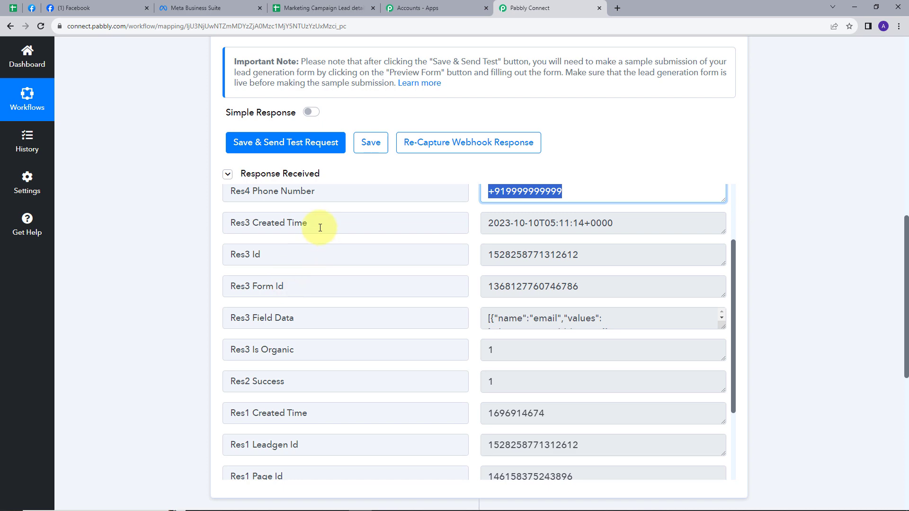
{"action": "scroll", "coordinate": [603, 227], "scroll_direction": "up", "scroll_amount": 5}
{"action": "scroll", "coordinate": [599, 228], "scroll_direction": "down", "scroll_amount": 7}
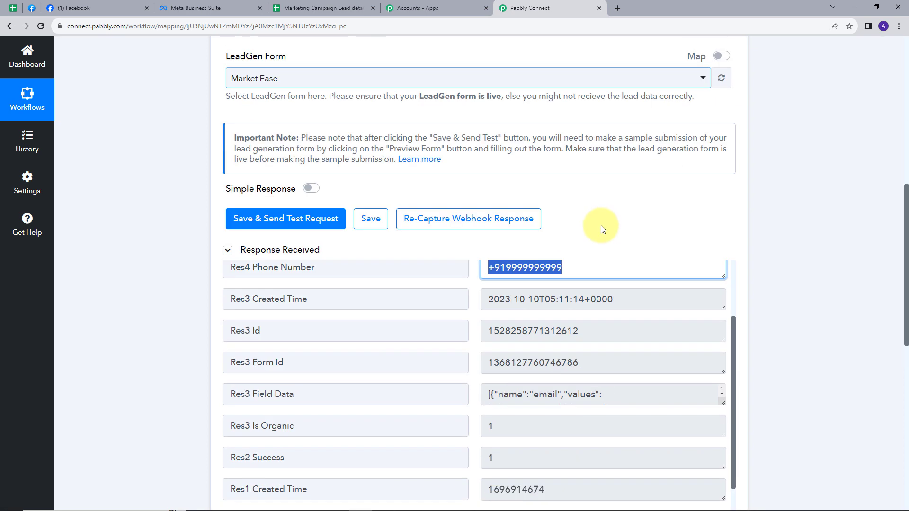
{"action": "scroll", "coordinate": [751, 234], "scroll_direction": "down", "scroll_amount": 6}
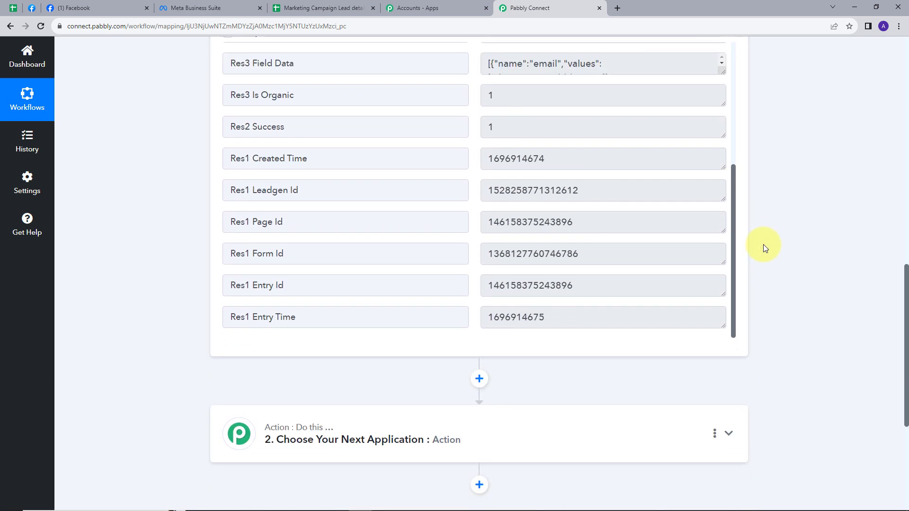
{"action": "scroll", "coordinate": [683, 270], "scroll_direction": "down", "scroll_amount": 2}
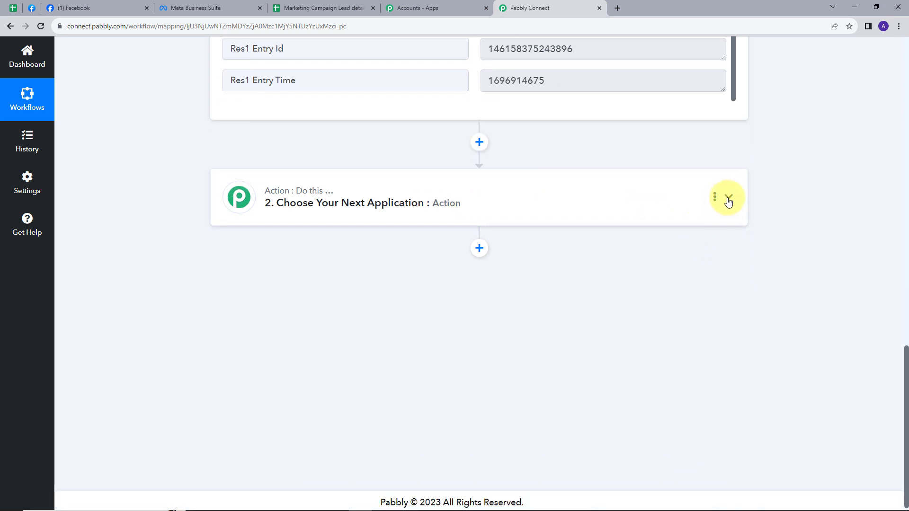
- Set the empty action's app to Google Sheets and its action event to Add New Row
{"action": "left_click", "coordinate": [728, 197]}
{"action": "left_click", "coordinate": [349, 266]}
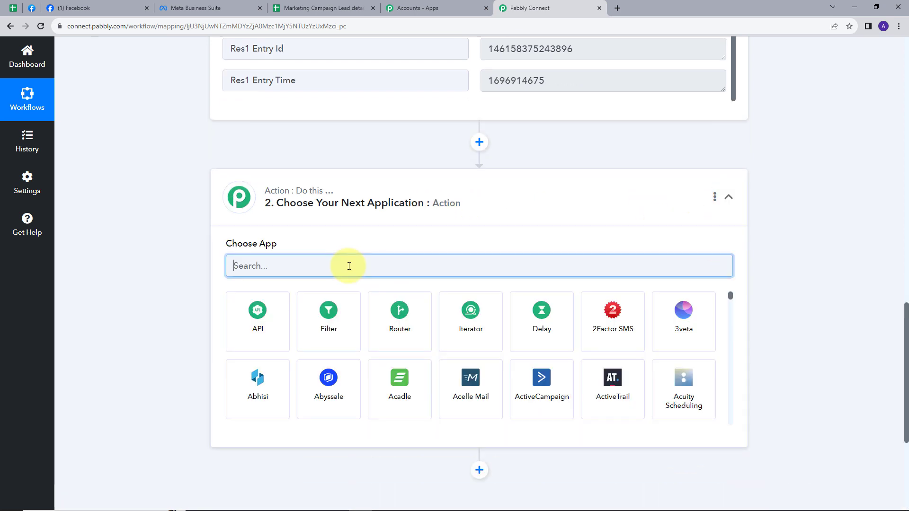
{"action": "type", "text": "goog"}
{"action": "left_click", "coordinate": [684, 386]}
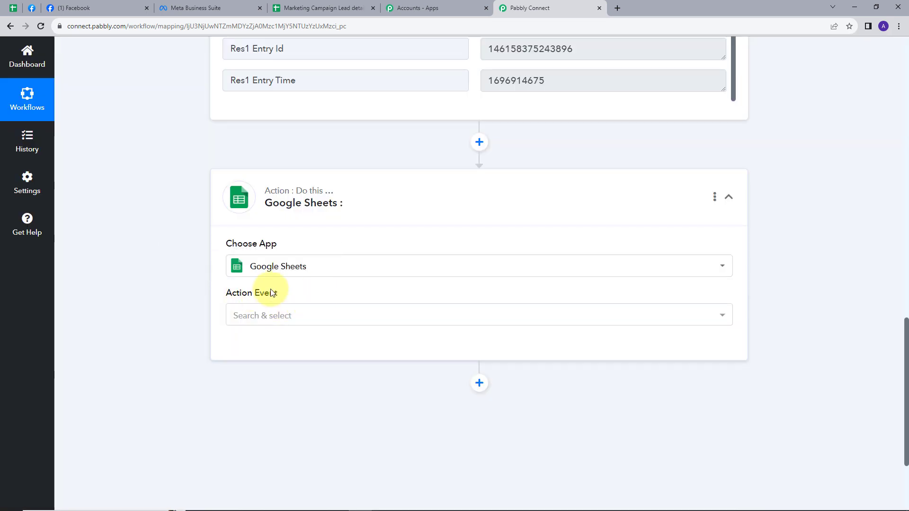
{"action": "left_click", "coordinate": [682, 316]}
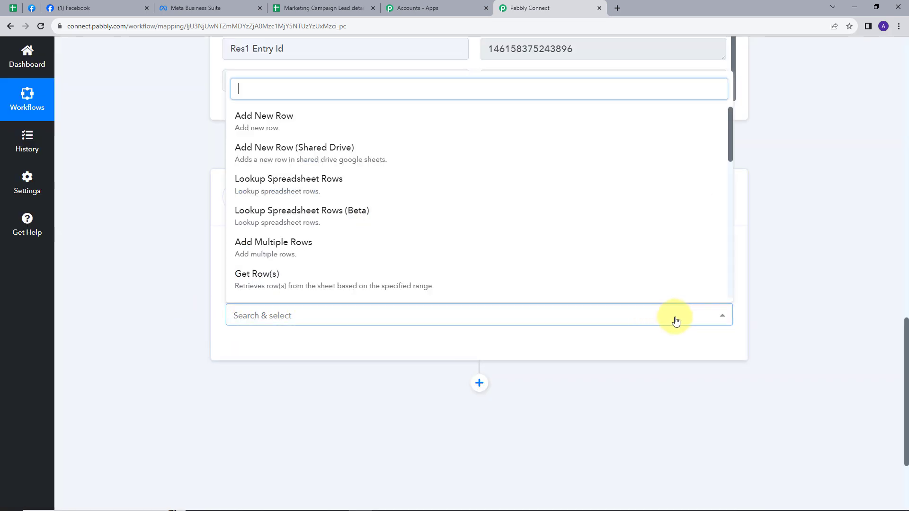
{"action": "left_click", "coordinate": [296, 129]}
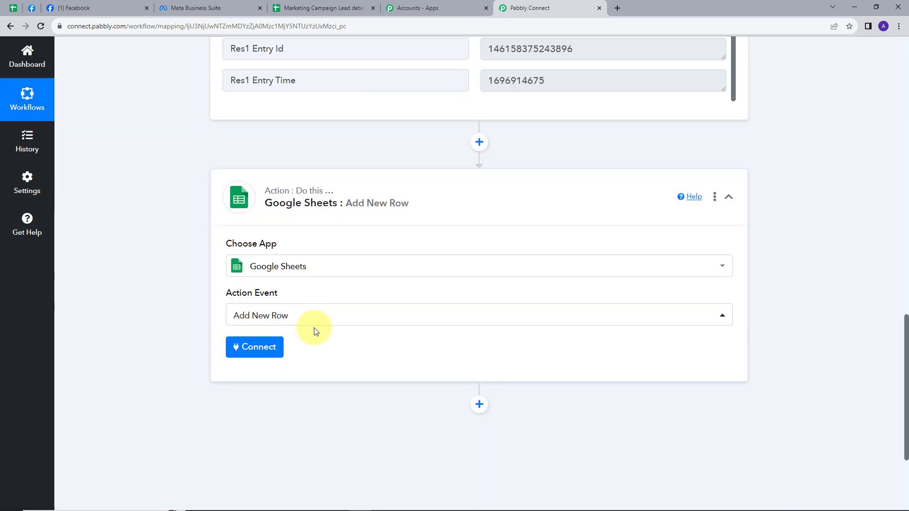
- Add a new Google Sheets connection to the action, signing in with Google and allowing Pabbly Connect Sheets access
{"action": "scroll", "coordinate": [368, 155], "scroll_direction": "up", "scroll_amount": 5}
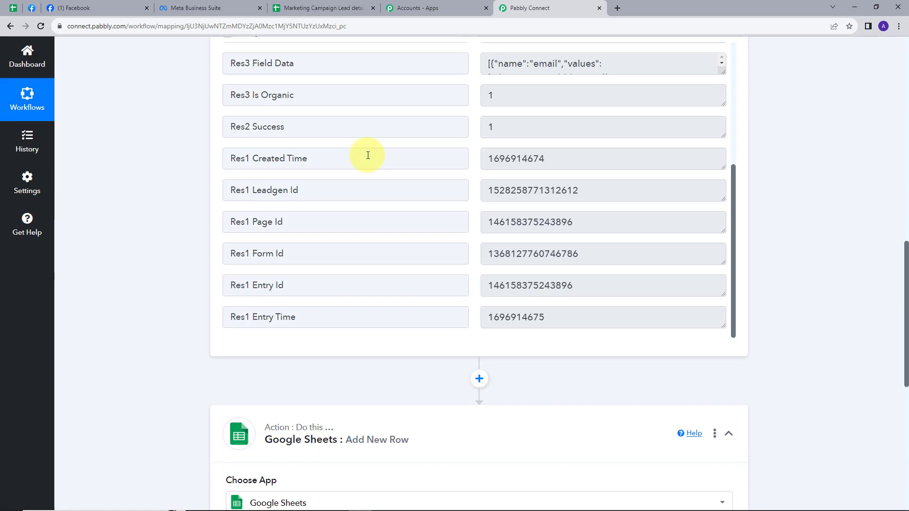
{"action": "scroll", "coordinate": [368, 155], "scroll_direction": "down", "scroll_amount": 4}
{"action": "scroll", "coordinate": [368, 155], "scroll_direction": "down", "scroll_amount": 2}
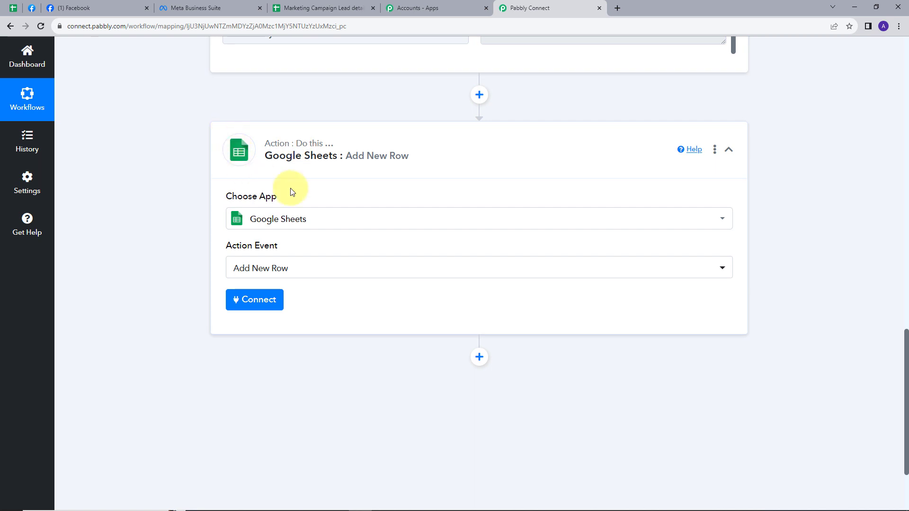
{"action": "scroll", "coordinate": [350, 202], "scroll_direction": "down", "scroll_amount": 1}
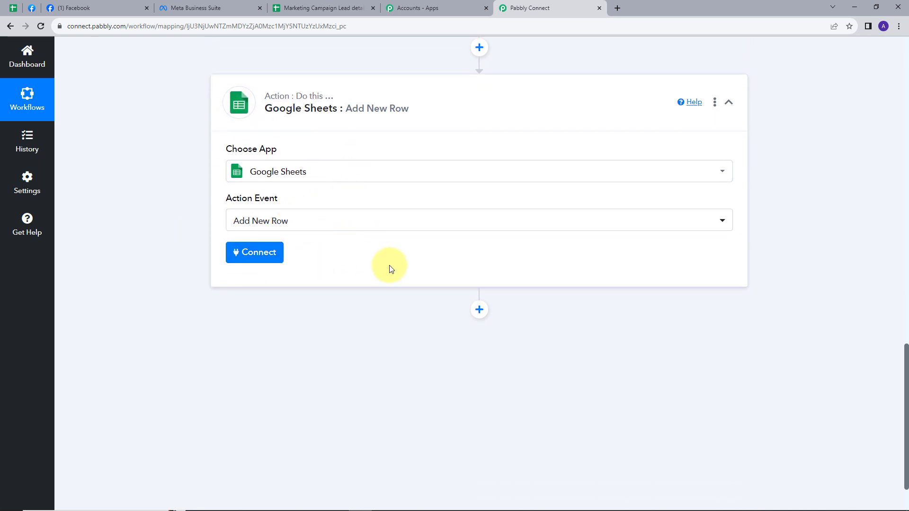
{"action": "left_click", "coordinate": [257, 255]}
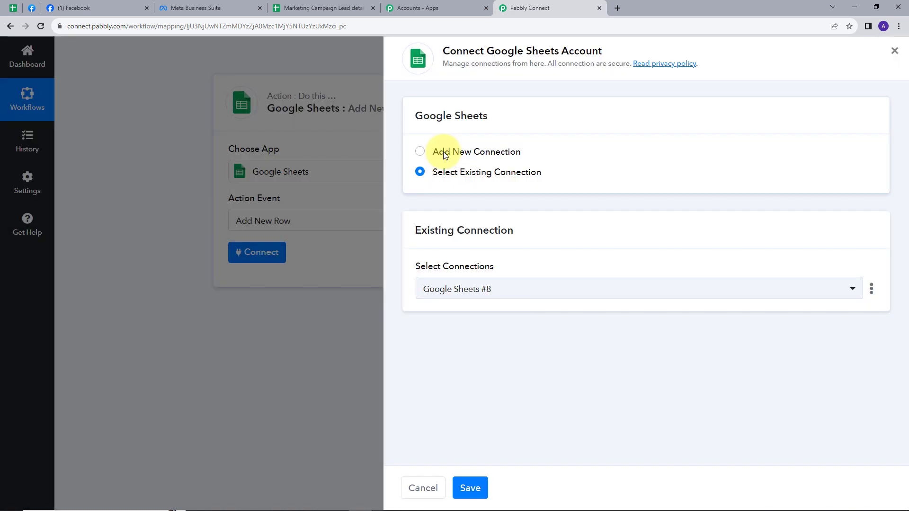
{"action": "left_click", "coordinate": [446, 152]}
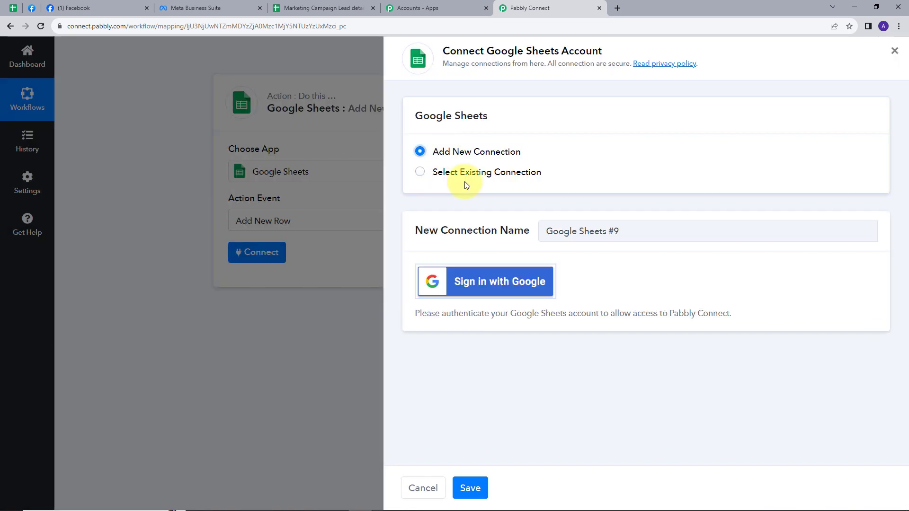
{"action": "left_click", "coordinate": [488, 282]}
{"action": "left_click", "coordinate": [308, 191]}
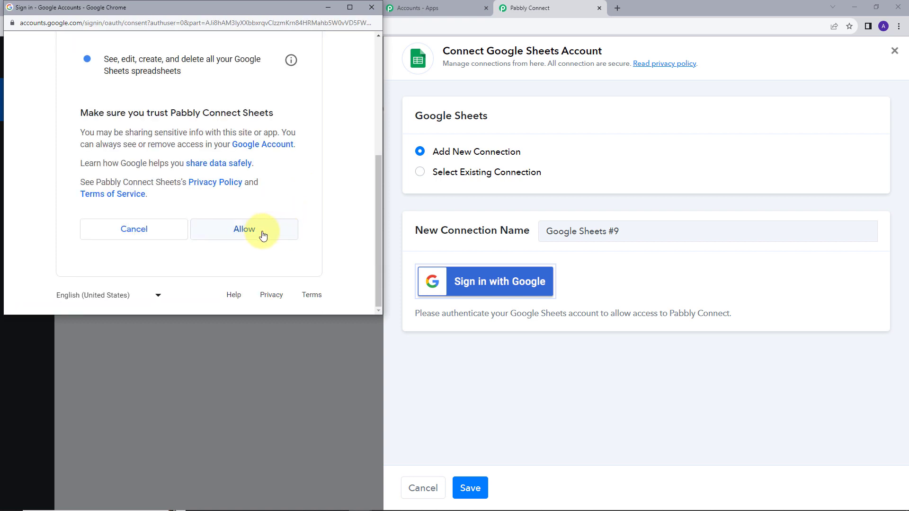
{"action": "left_click", "coordinate": [263, 235]}
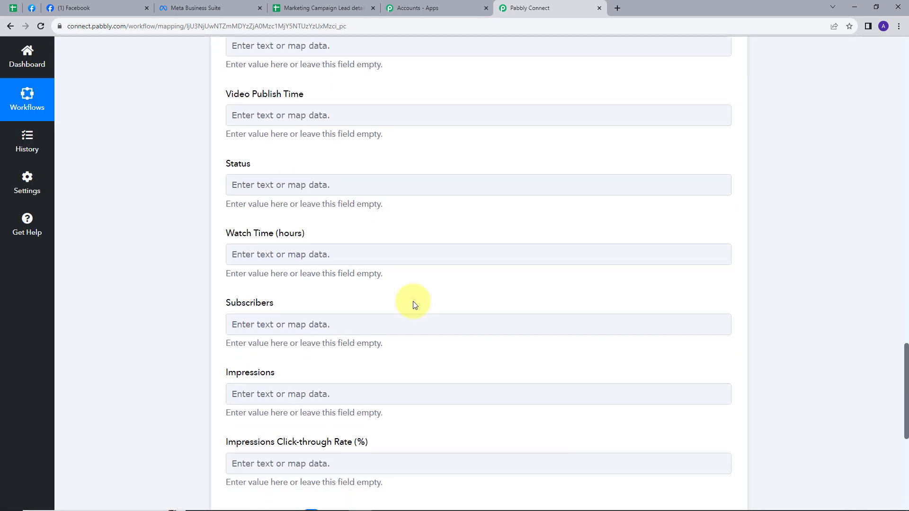
- Check the open lead spreadsheet and set the action's spreadsheet to Marketing Campaign Lead details
{"action": "scroll", "coordinate": [413, 301], "scroll_direction": "down", "scroll_amount": 2}
{"action": "scroll", "coordinate": [413, 301], "scroll_direction": "up", "scroll_amount": 8}
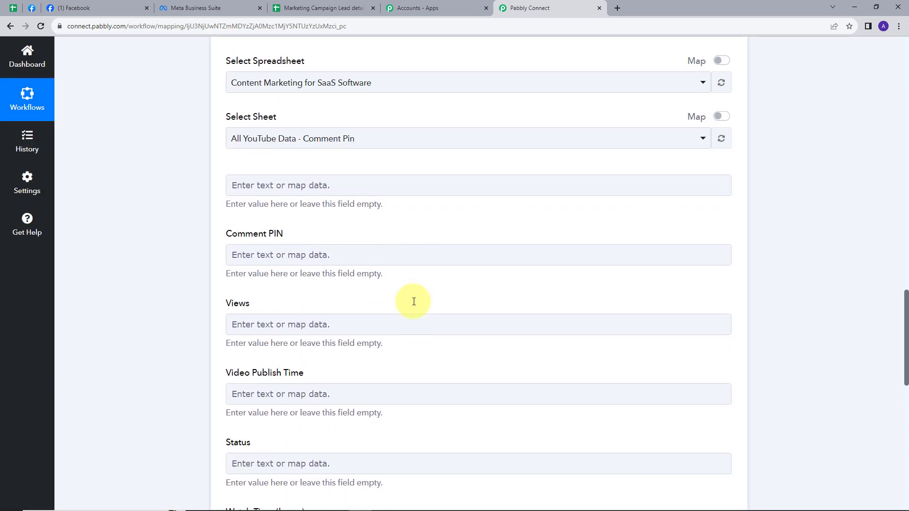
{"action": "scroll", "coordinate": [413, 303], "scroll_direction": "up", "scroll_amount": 4}
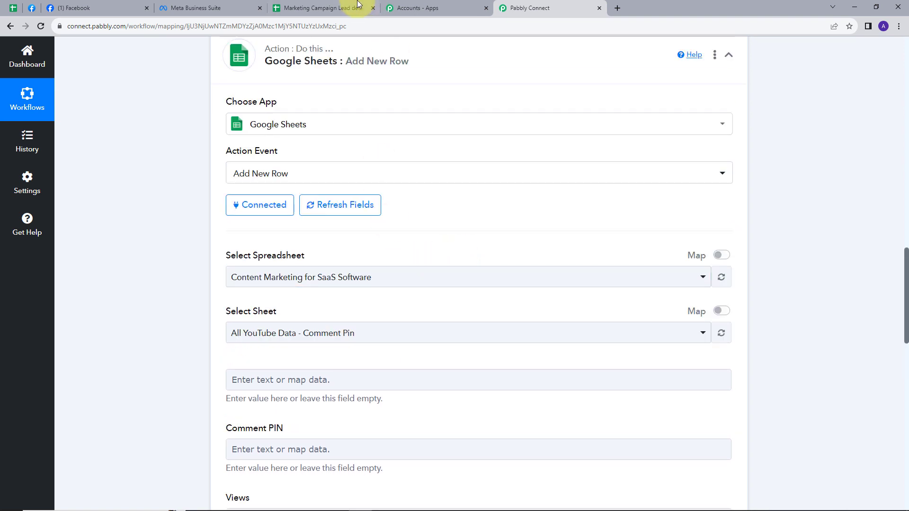
{"action": "left_click", "coordinate": [327, 8]}
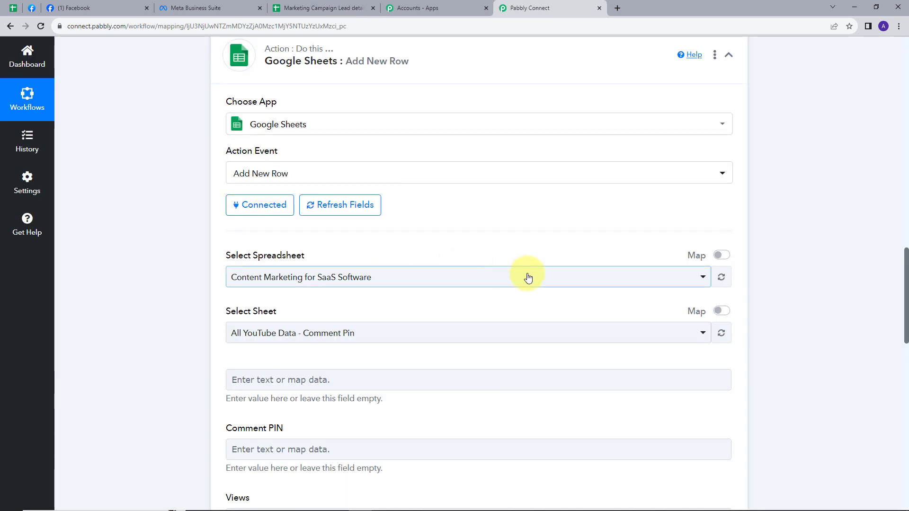
{"action": "left_click", "coordinate": [522, 274]}
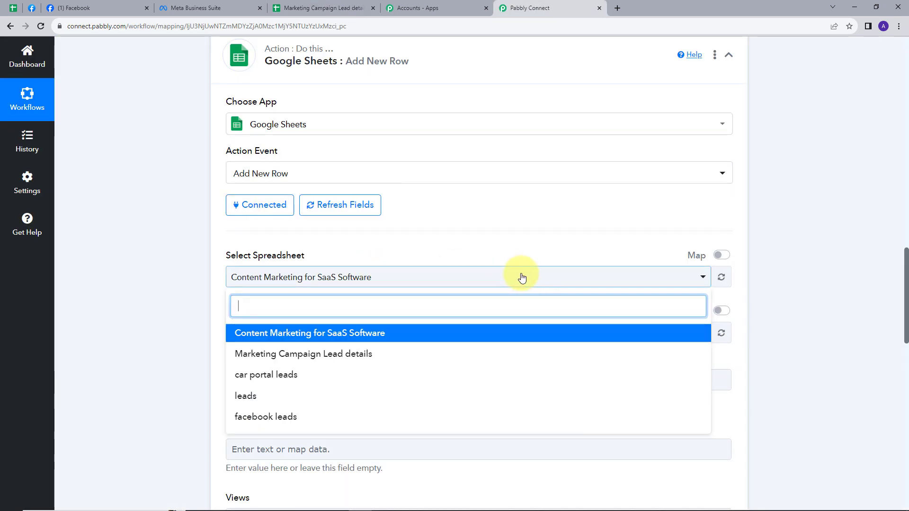
{"action": "left_click", "coordinate": [333, 355]}
{"action": "scroll", "coordinate": [355, 258], "scroll_direction": "down", "scroll_amount": 4}
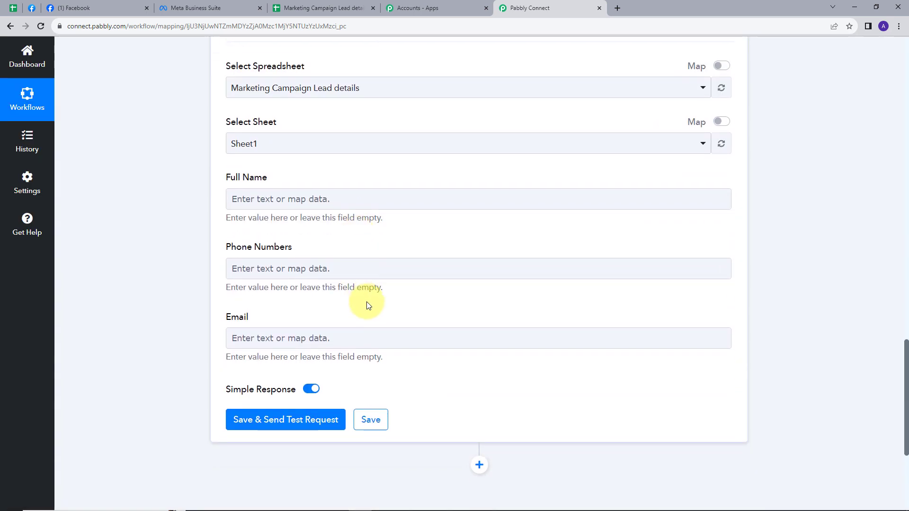
- Compare the action's Full Name, Phone Numbers and Email fields with the data in the trigger's received response
{"action": "scroll", "coordinate": [398, 259], "scroll_direction": "up", "scroll_amount": 1}
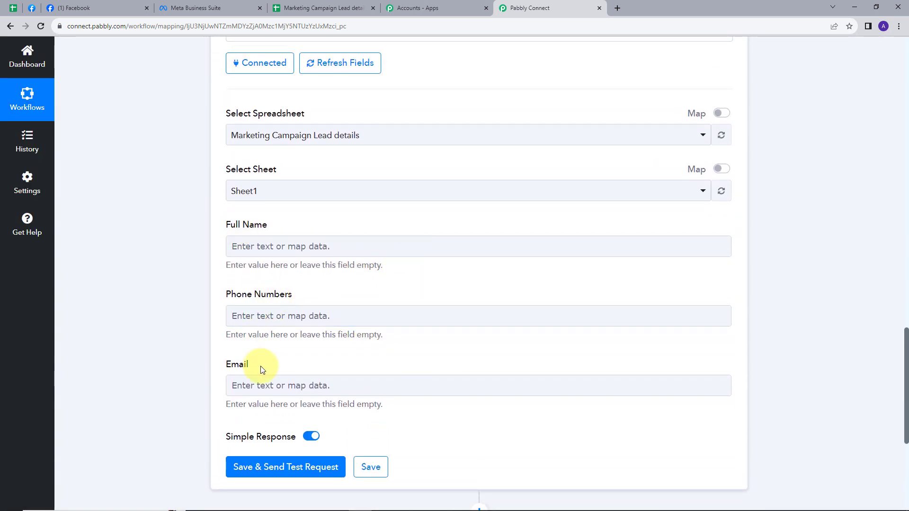
{"action": "scroll", "coordinate": [366, 312], "scroll_direction": "up", "scroll_amount": 1}
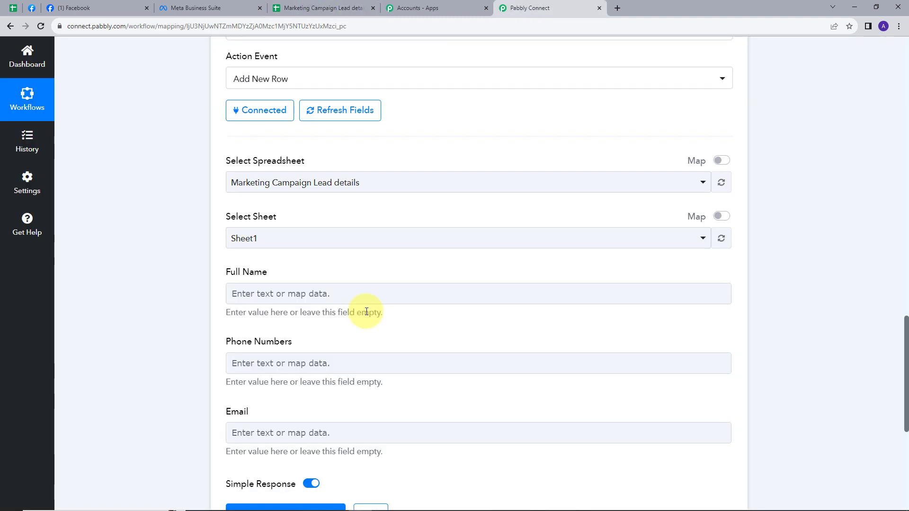
{"action": "scroll", "coordinate": [386, 300], "scroll_direction": "up", "scroll_amount": 10}
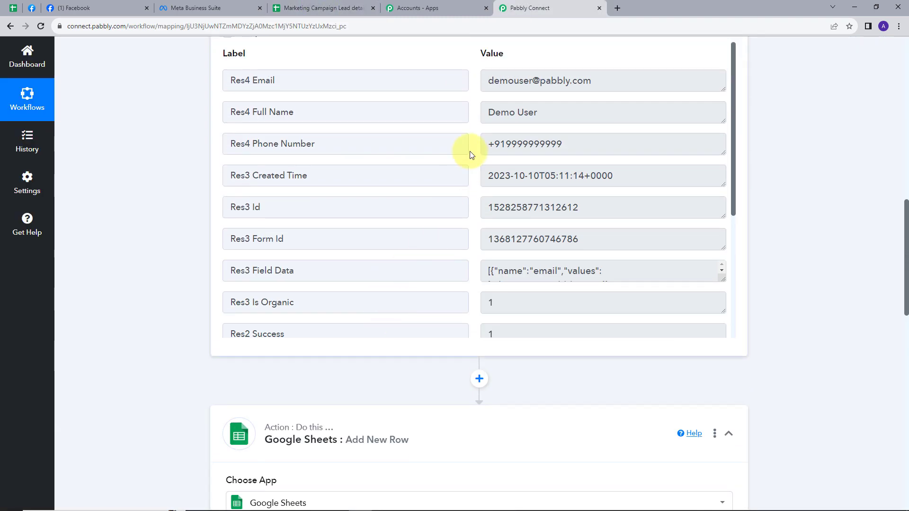
{"action": "scroll", "coordinate": [415, 226], "scroll_direction": "up", "scroll_amount": 2}
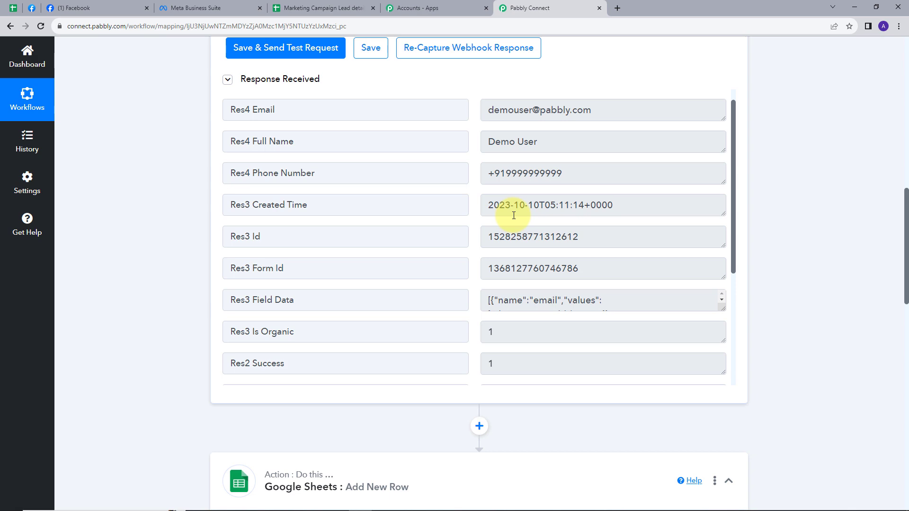
{"action": "scroll", "coordinate": [514, 216], "scroll_direction": "down", "scroll_amount": 12}
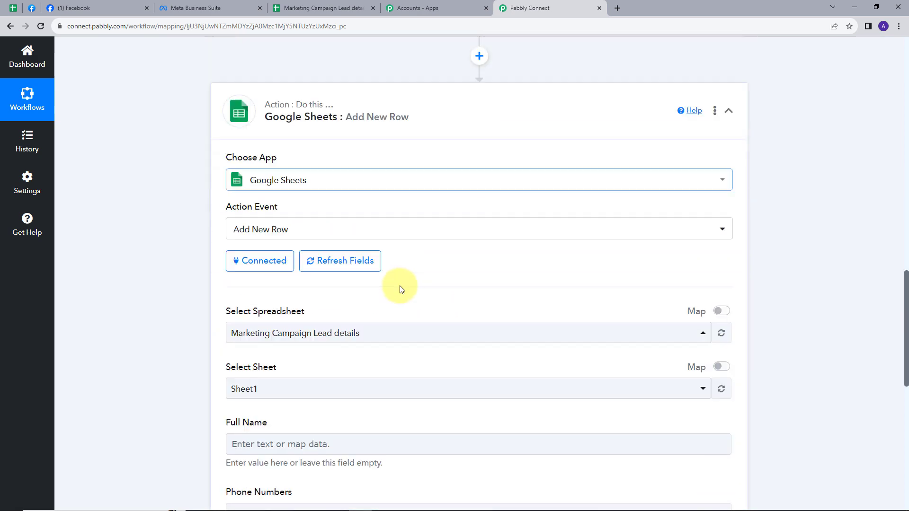
{"action": "scroll", "coordinate": [400, 289], "scroll_direction": "down", "scroll_amount": 2}
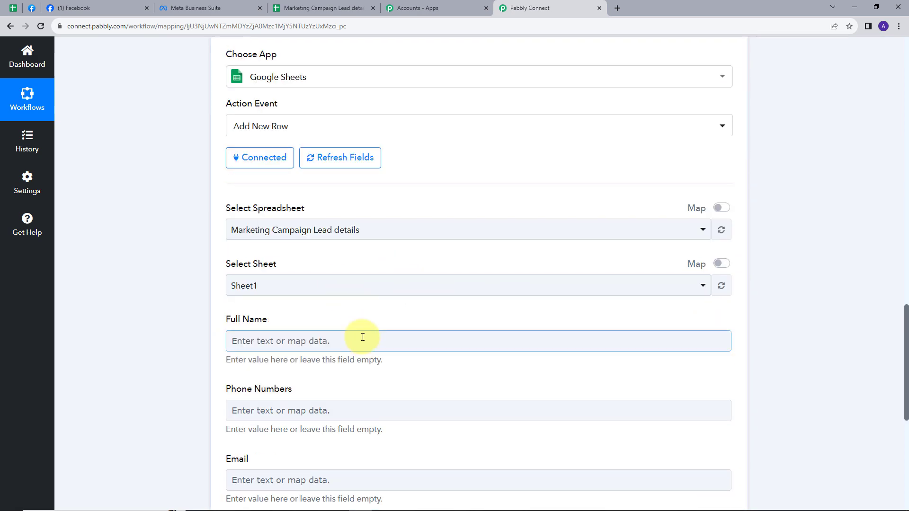
{"action": "scroll", "coordinate": [362, 338], "scroll_direction": "down", "scroll_amount": 3}
{"action": "scroll", "coordinate": [346, 142], "scroll_direction": "up", "scroll_amount": 1}
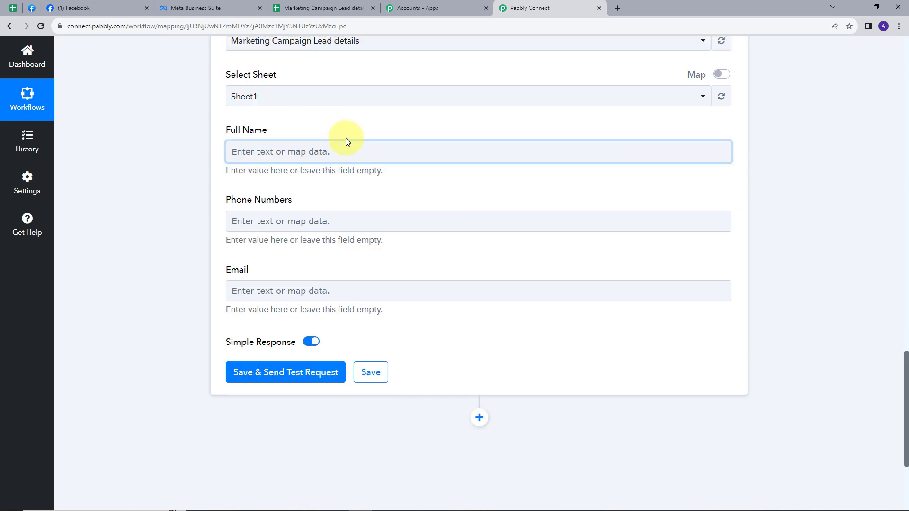
- Map the trigger's Res4 Full Name, Res4 Phone Number and Res4 Email to the action's Full Name, Phone Numbers and Email fields
{"action": "left_click", "coordinate": [346, 146]}
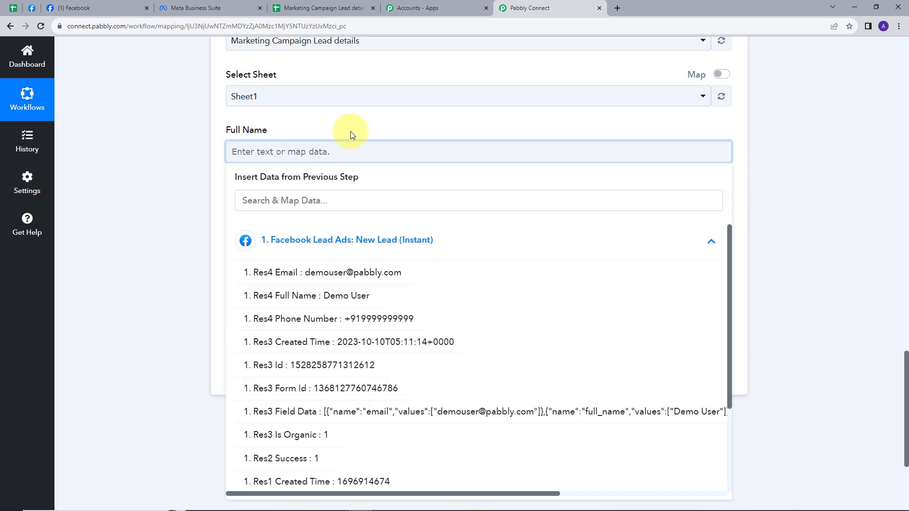
{"action": "left_click", "coordinate": [339, 299]}
{"action": "left_click", "coordinate": [318, 229]}
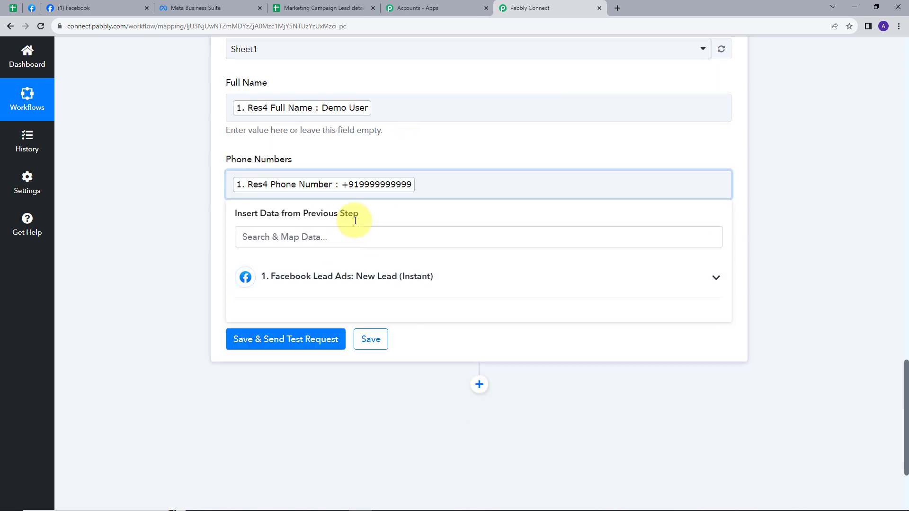
{"action": "left_click", "coordinate": [406, 152]}
{"action": "left_click", "coordinate": [356, 258]}
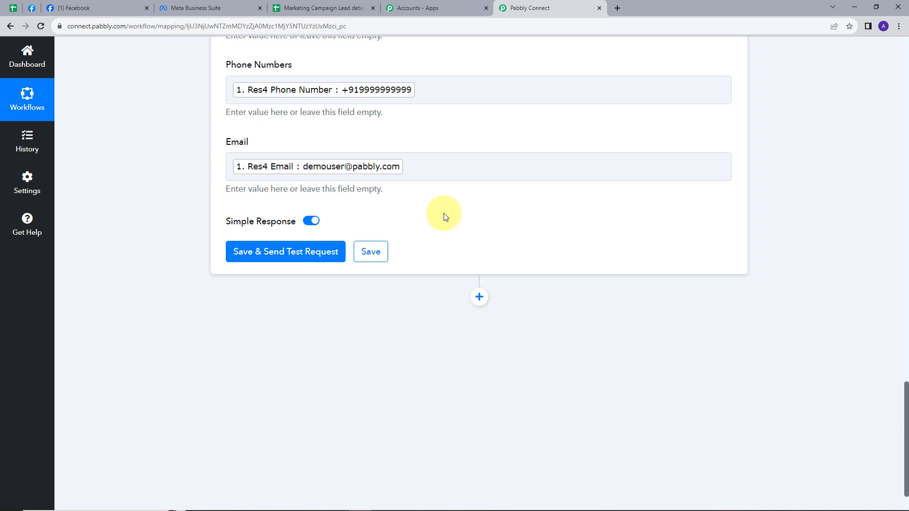
- Save the action with a test request and check the row added to the Marketing Campaign Lead details spreadsheet
{"action": "scroll", "coordinate": [445, 217], "scroll_direction": "up", "scroll_amount": 1}
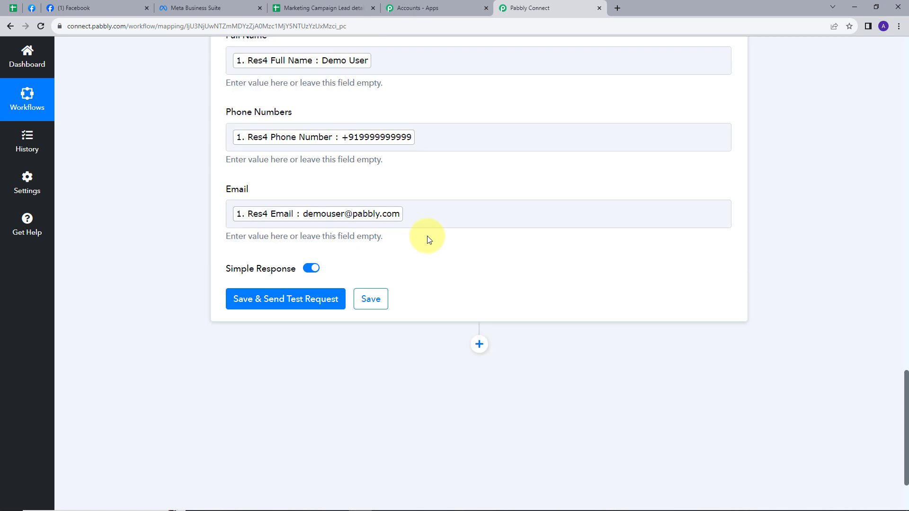
{"action": "left_click", "coordinate": [304, 306]}
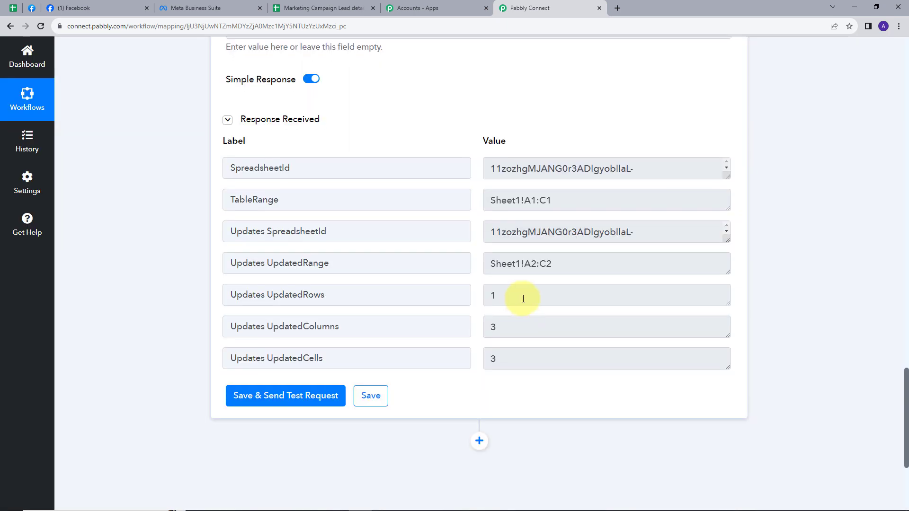
{"action": "scroll", "coordinate": [484, 319], "scroll_direction": "up", "scroll_amount": 1}
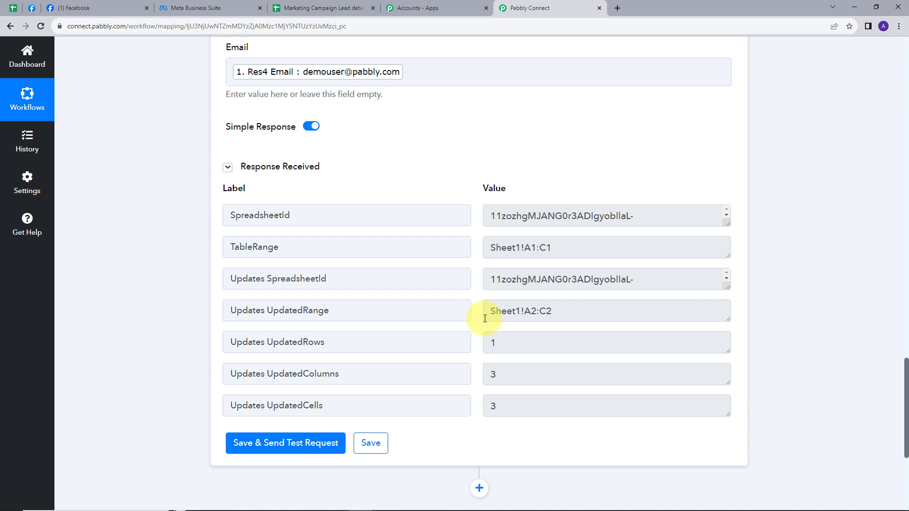
{"action": "left_click", "coordinate": [331, 8]}
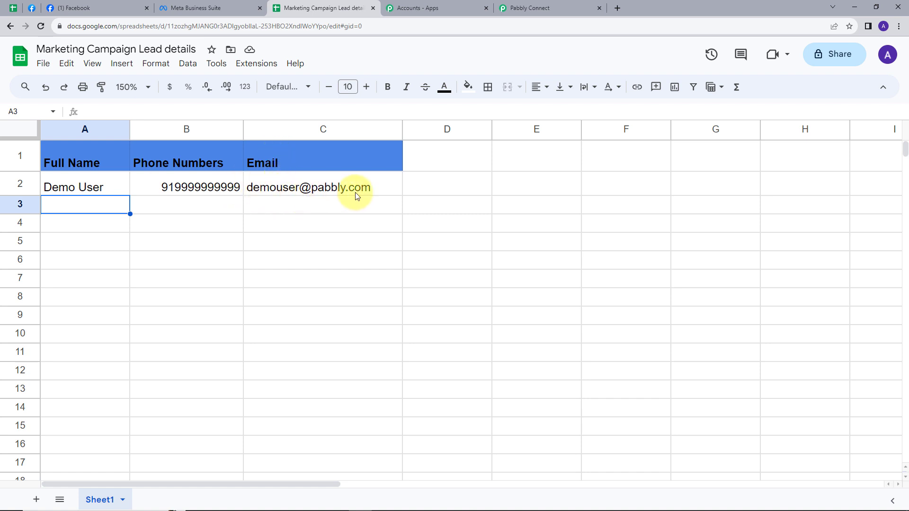
- Return to the Pabbly Connect workflow and review its Facebook Lead Ads trigger and Google Sheets action
{"action": "left_click", "coordinate": [544, 8]}
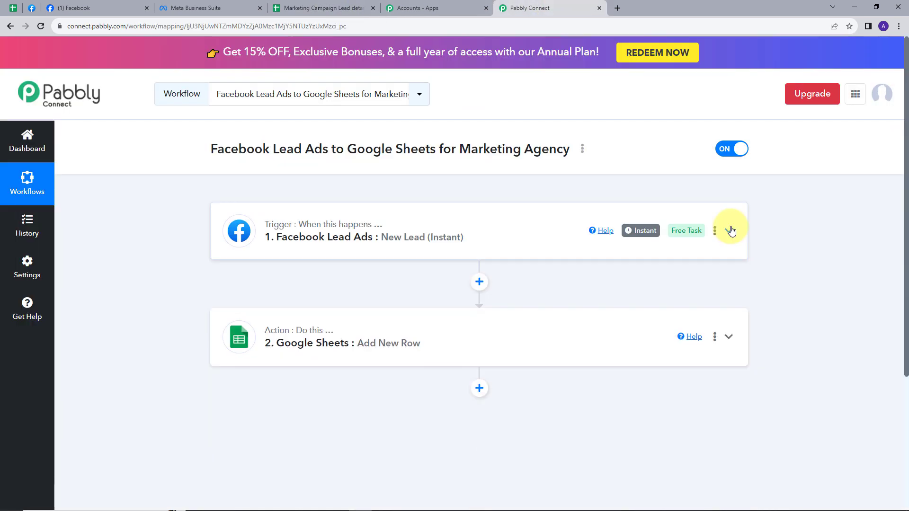
{"action": "scroll", "coordinate": [732, 241], "scroll_direction": "down", "scroll_amount": 2}
{"action": "scroll", "coordinate": [749, 234], "scroll_direction": "up", "scroll_amount": 1}
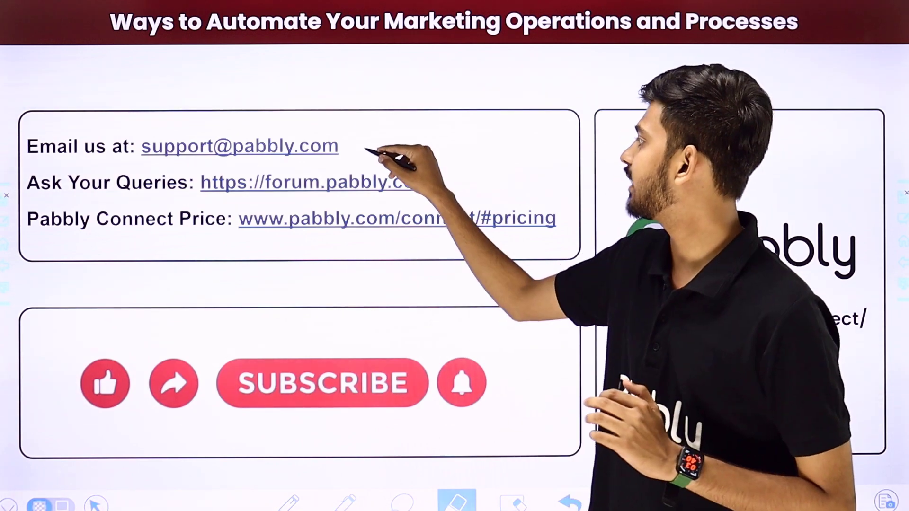
{"action": "left_click_drag", "start_coordinate": [365, 148], "coordinate": [436, 95]}
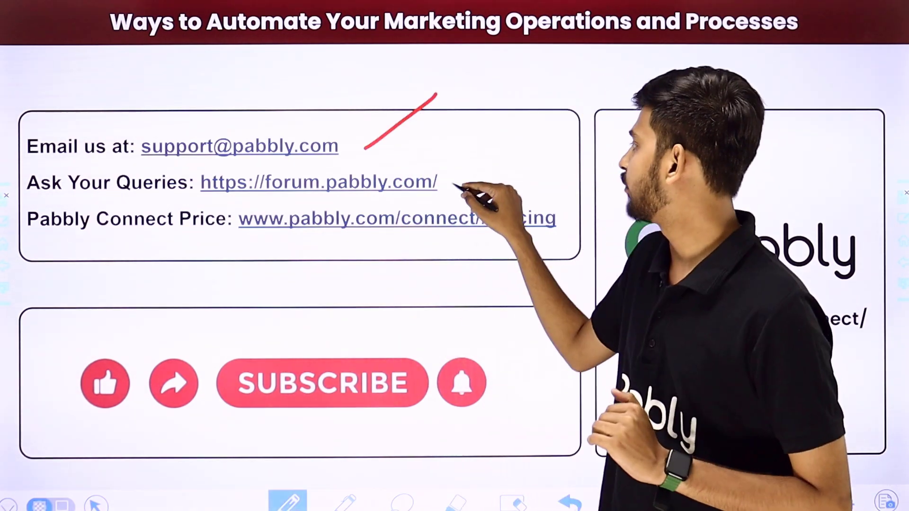
{"action": "left_click_drag", "start_coordinate": [450, 184], "coordinate": [513, 138]}
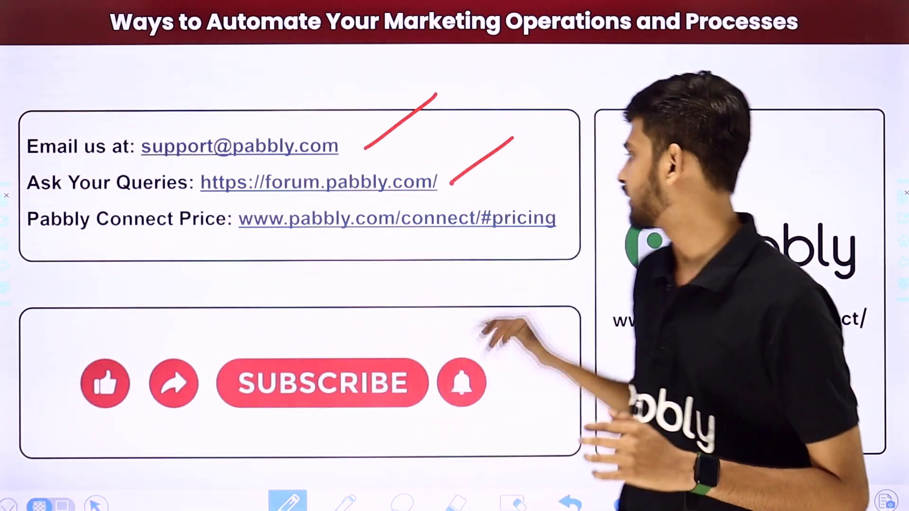
{"action": "left_click_drag", "start_coordinate": [548, 239], "coordinate": [618, 188]}
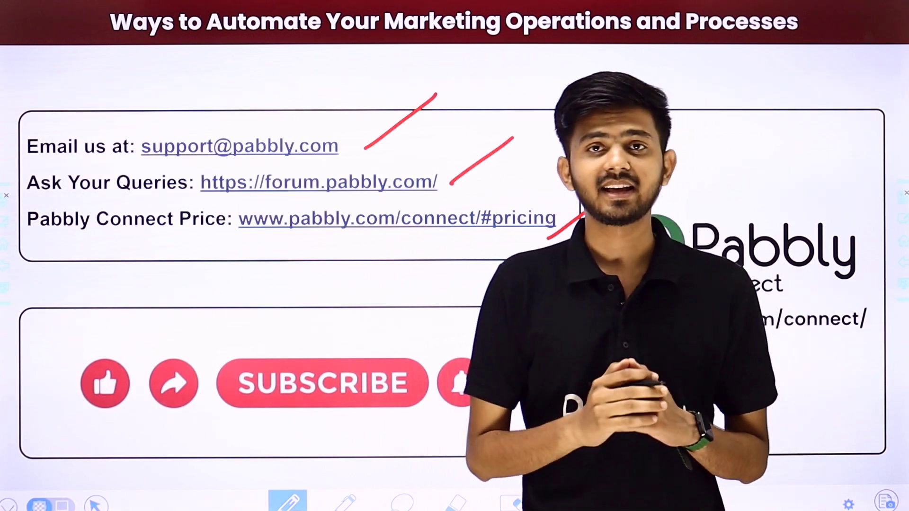